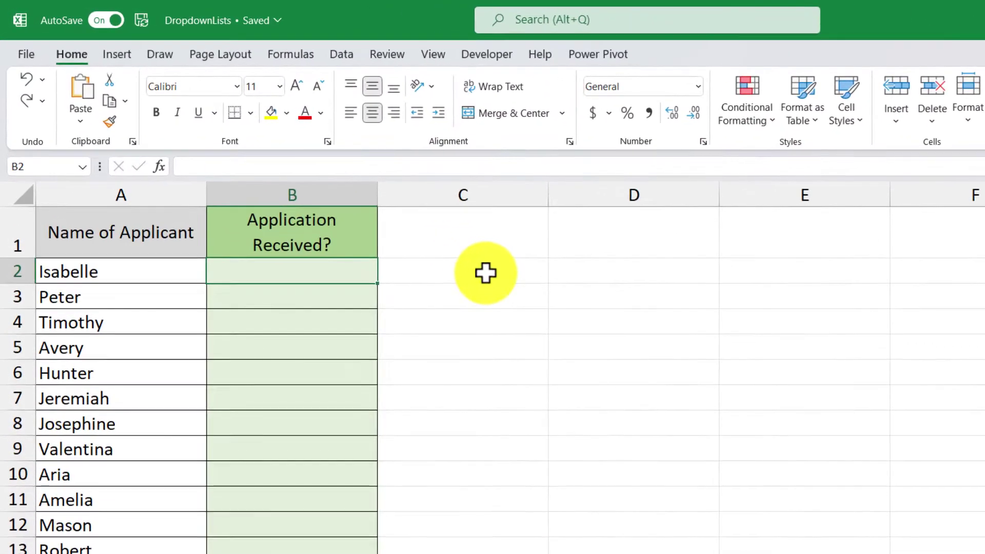
Type test entries Y in B2 and YES in B3, then undo them
key("F2")
type("Y")
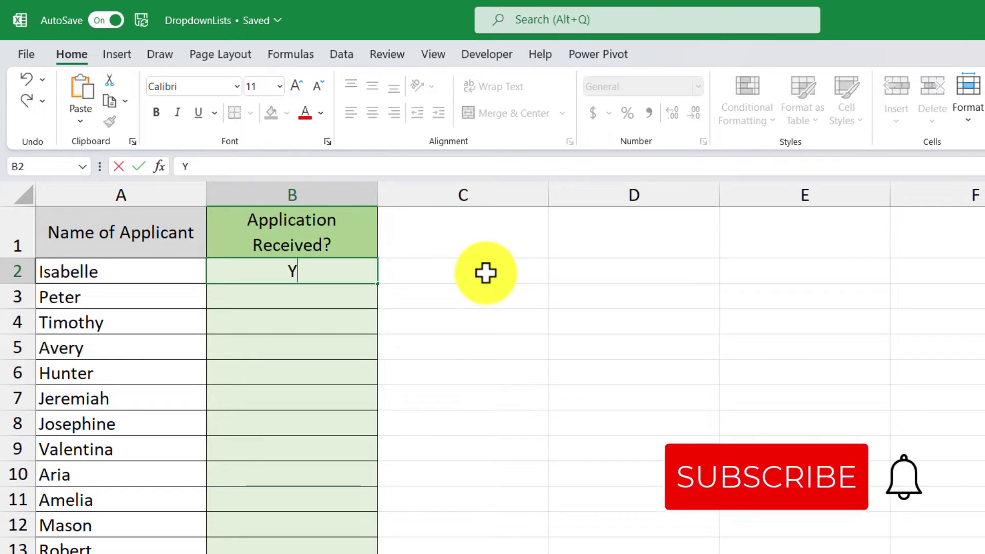
key("Return")
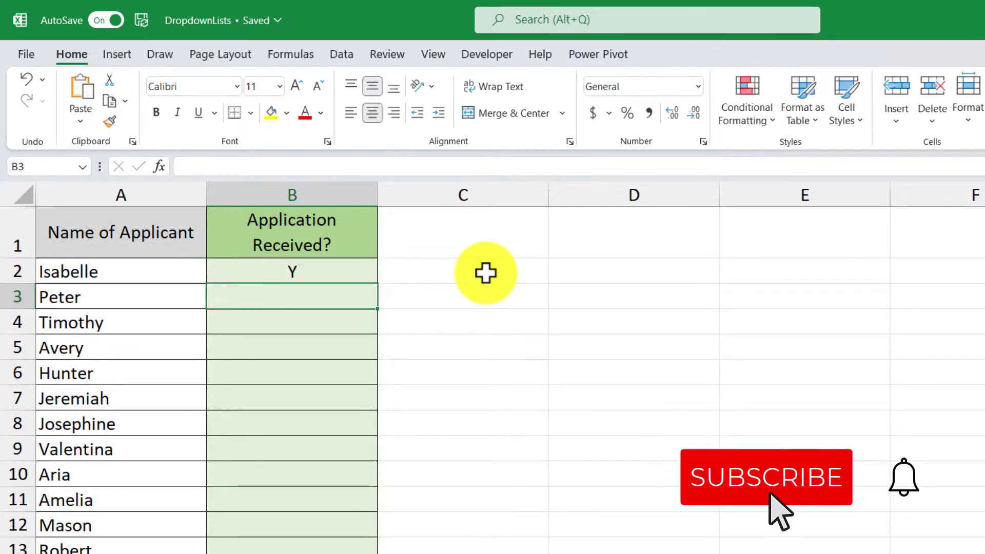
type("YES")
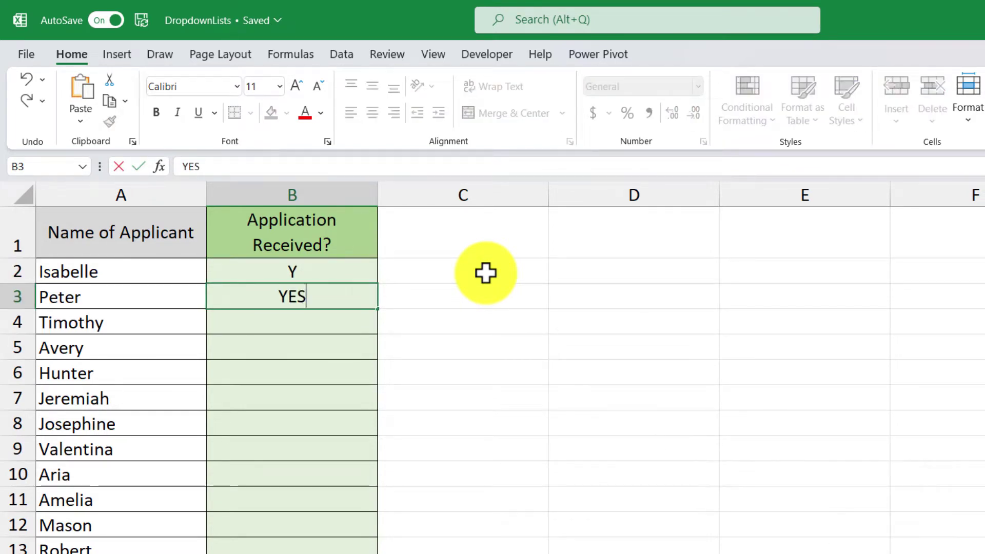
key("Return")
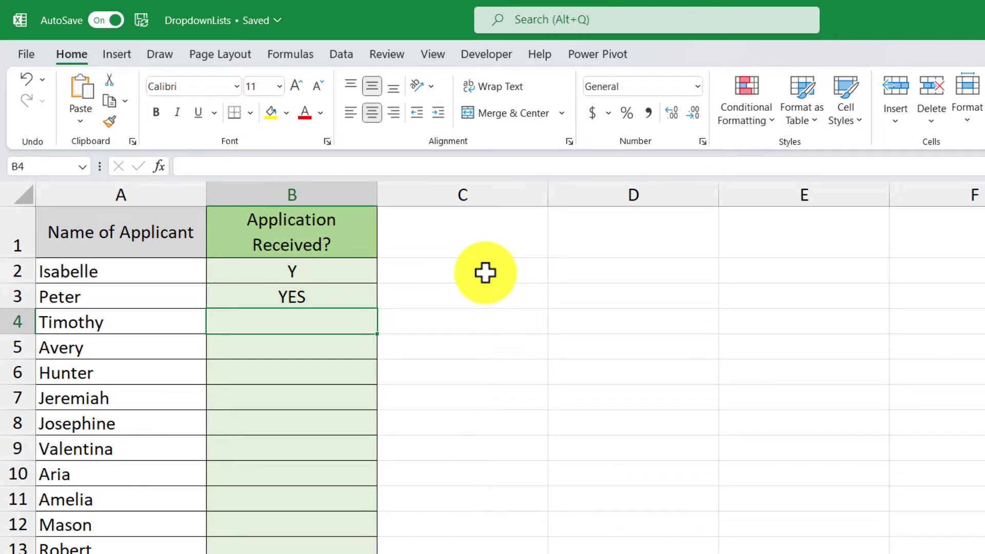
key("ctrl+z")
key("ctrl+z")
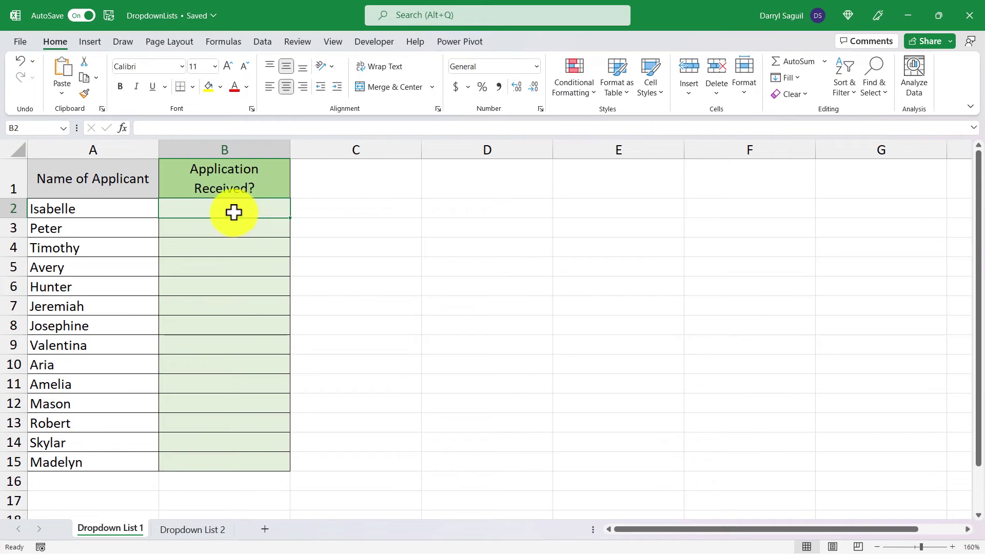
Restrict B2:B15 to a List validation with source Yes,No
left_click_drag(234, 211, 227, 460)
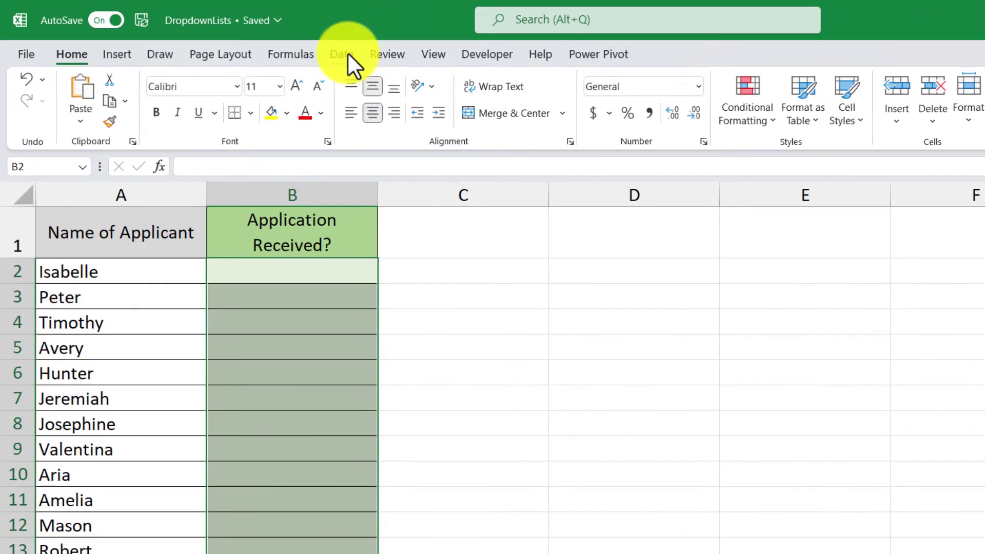
left_click(340, 54)
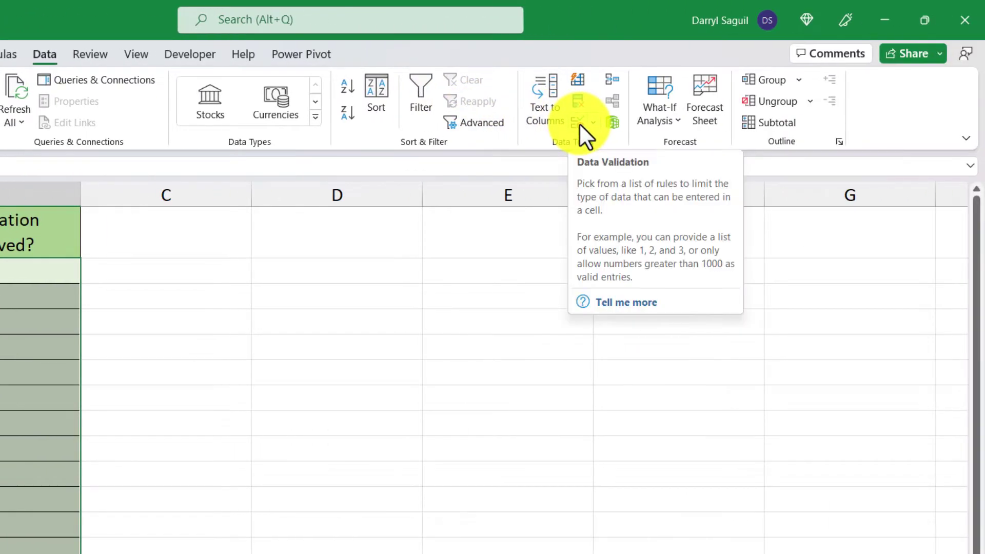
left_click(579, 122)
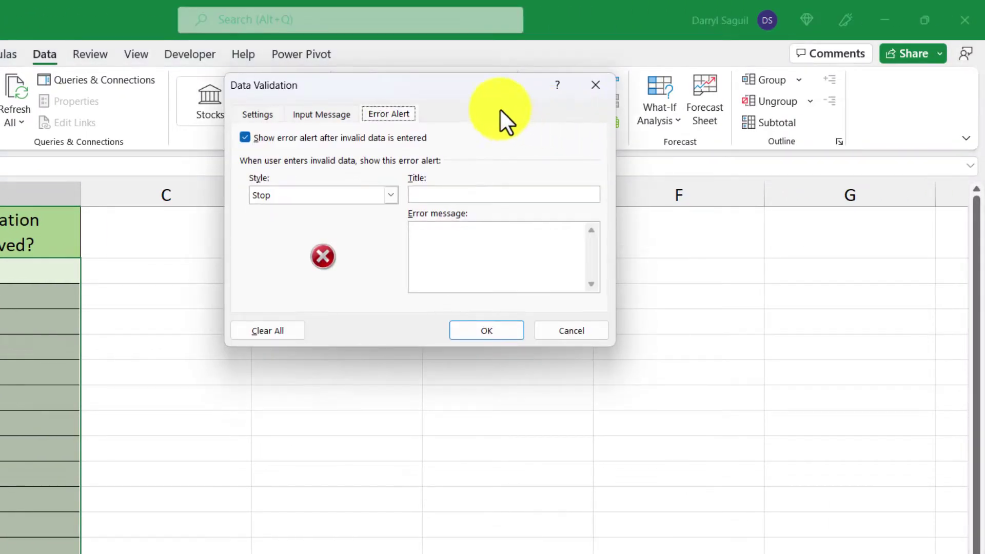
left_click_drag(407, 85, 323, 247)
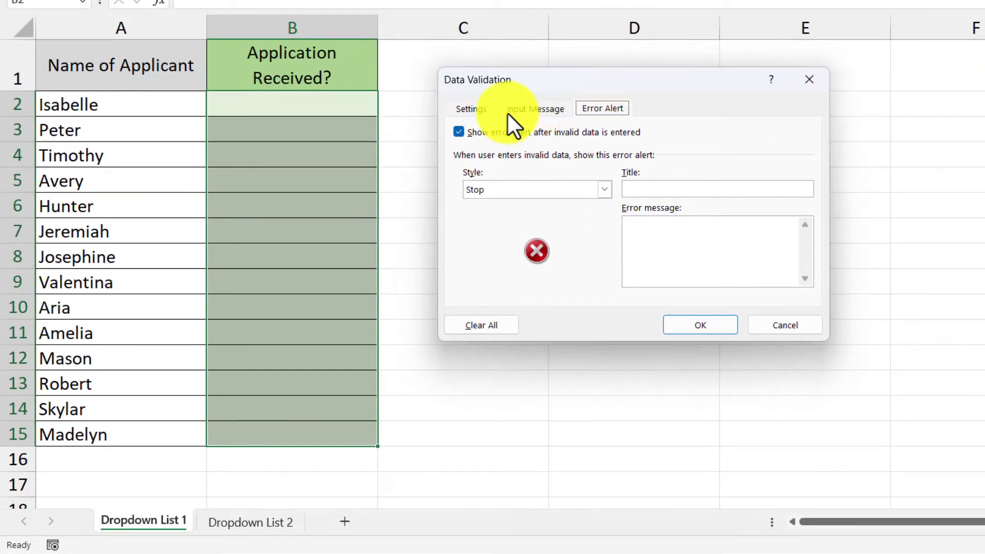
left_click(472, 110)
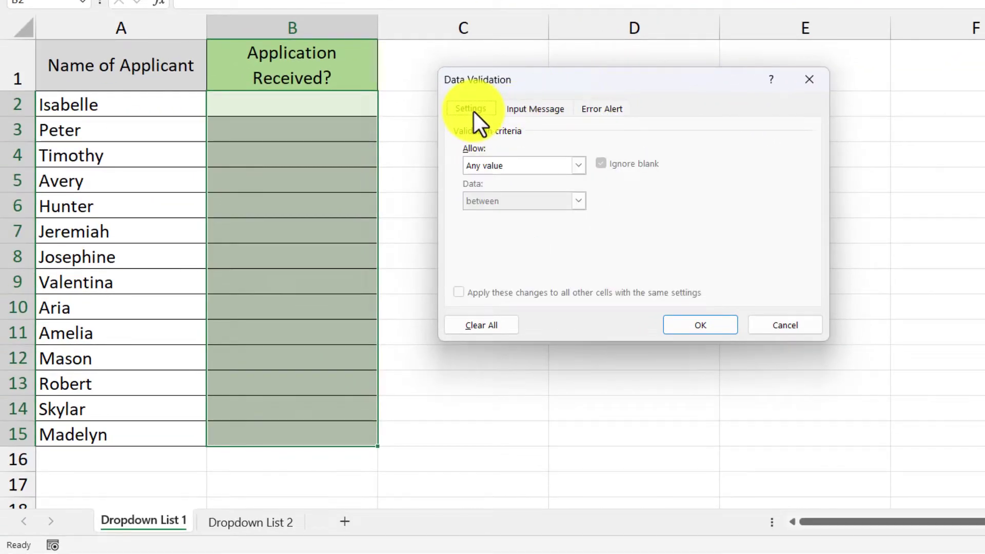
left_click(543, 164)
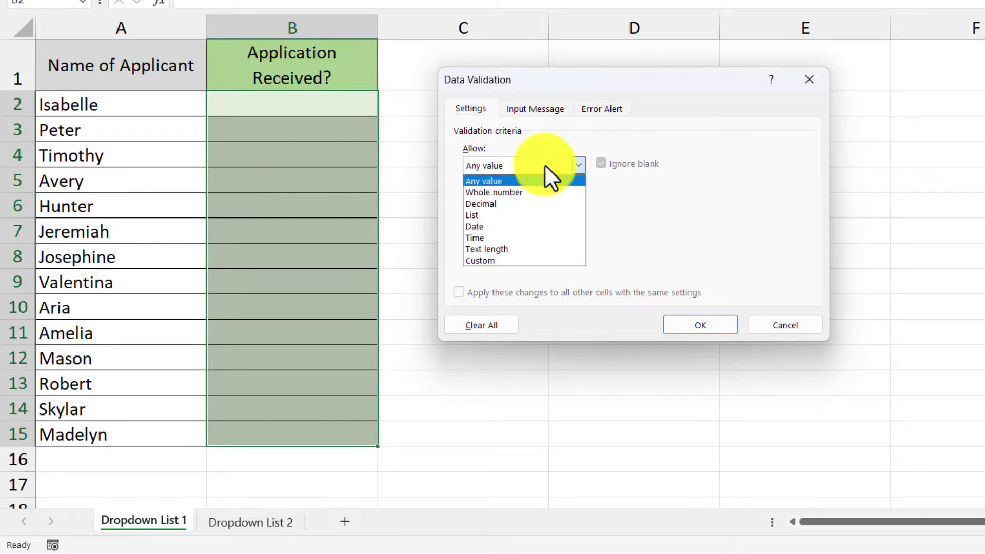
left_click(537, 215)
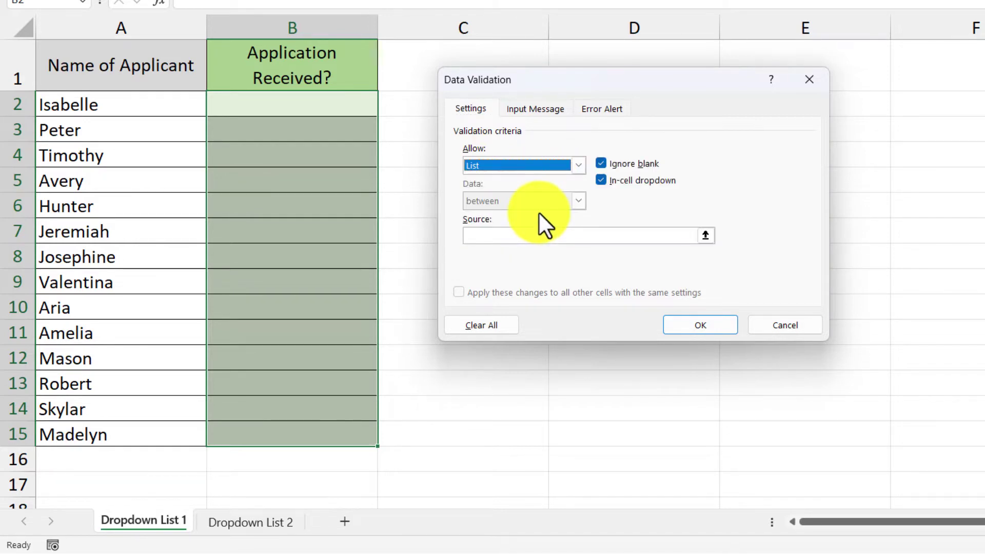
left_click(490, 236)
left_click(491, 237)
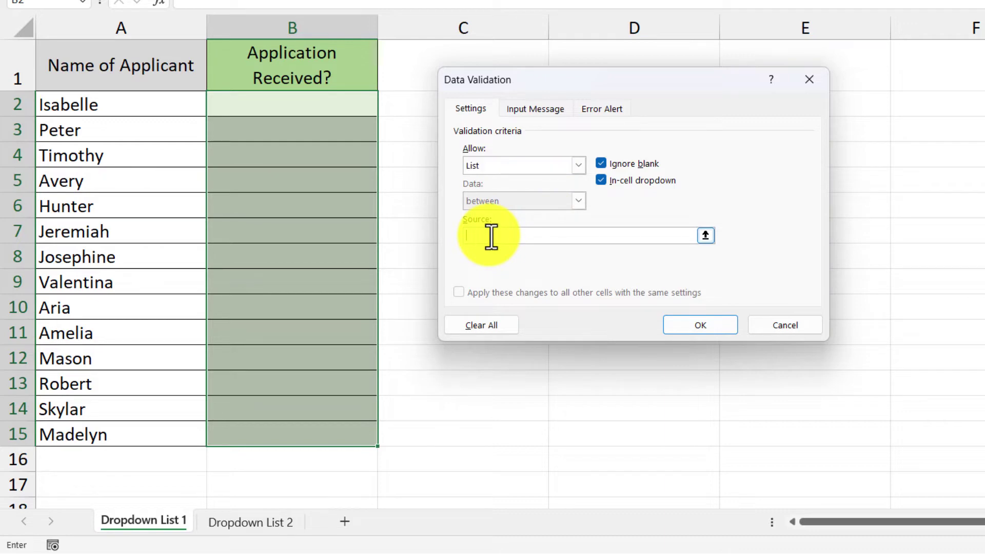
type("Yes,No")
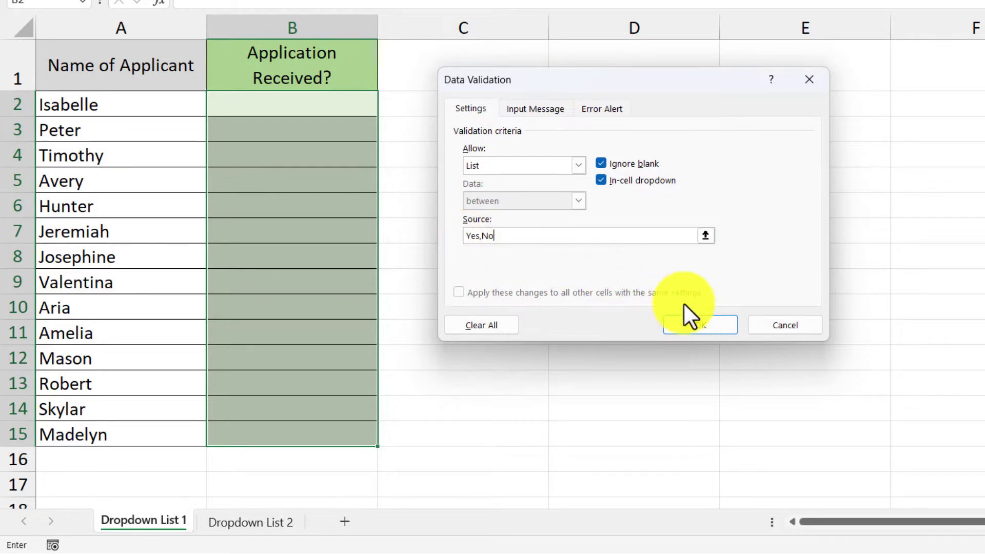
left_click(718, 319)
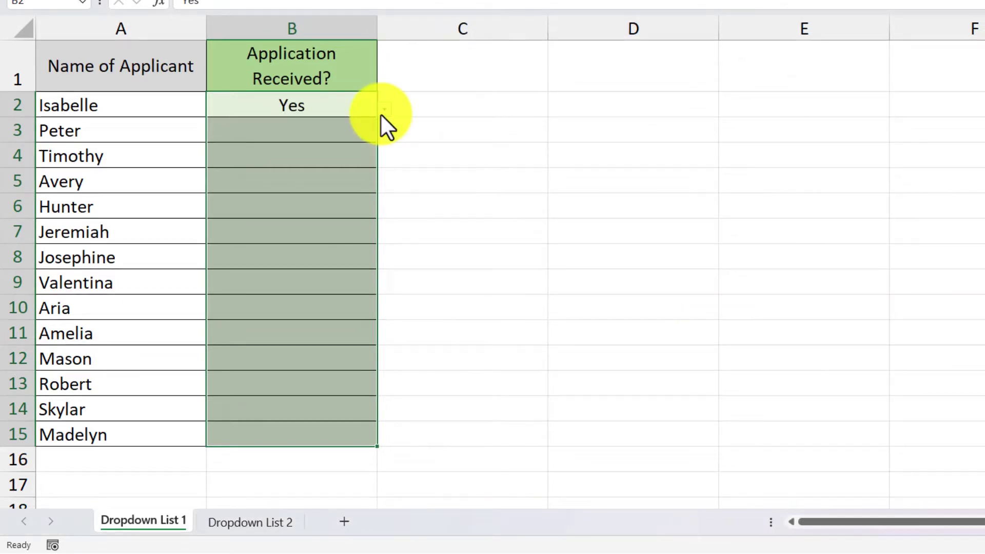
Pick No from the dropdown in B3
left_click(356, 129)
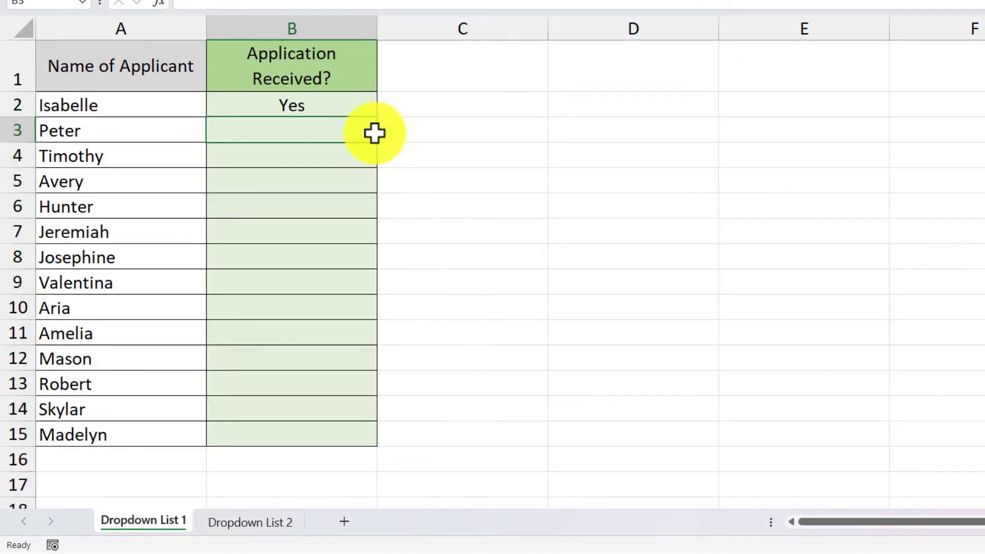
left_click(385, 135)
left_click(374, 163)
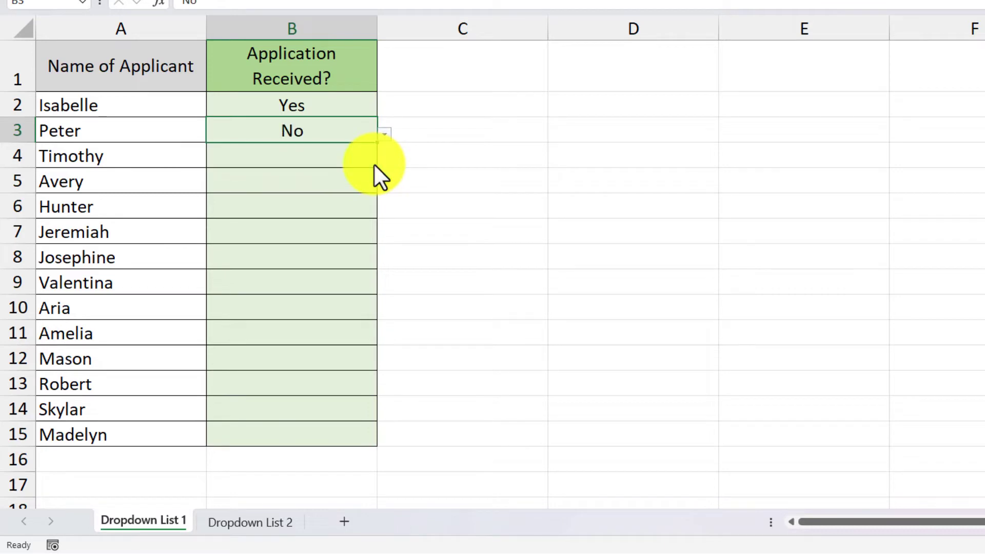
Try entering Y in B4, cancel the rejection, then pick Yes from its dropdown
left_click(340, 155)
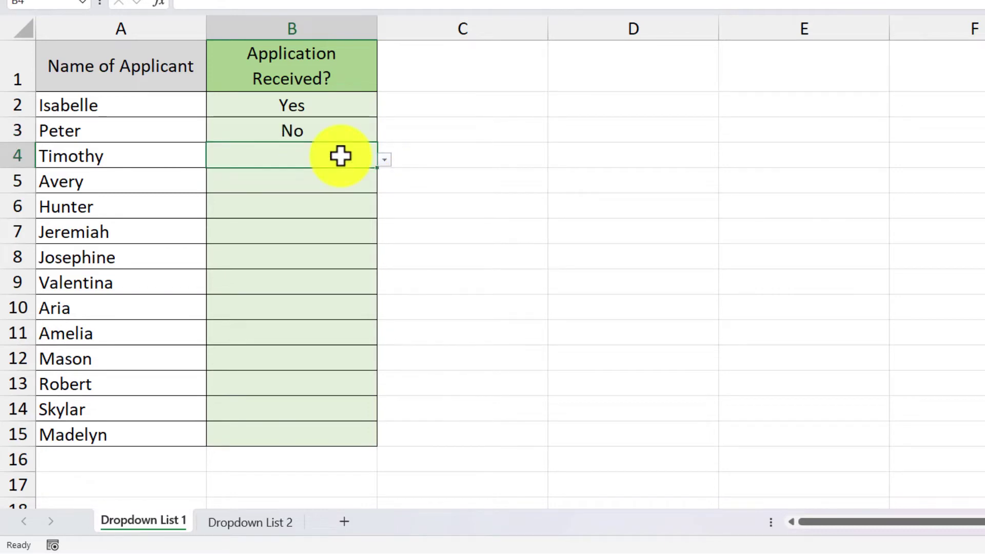
type("Y")
key("Delete")
key("Return")
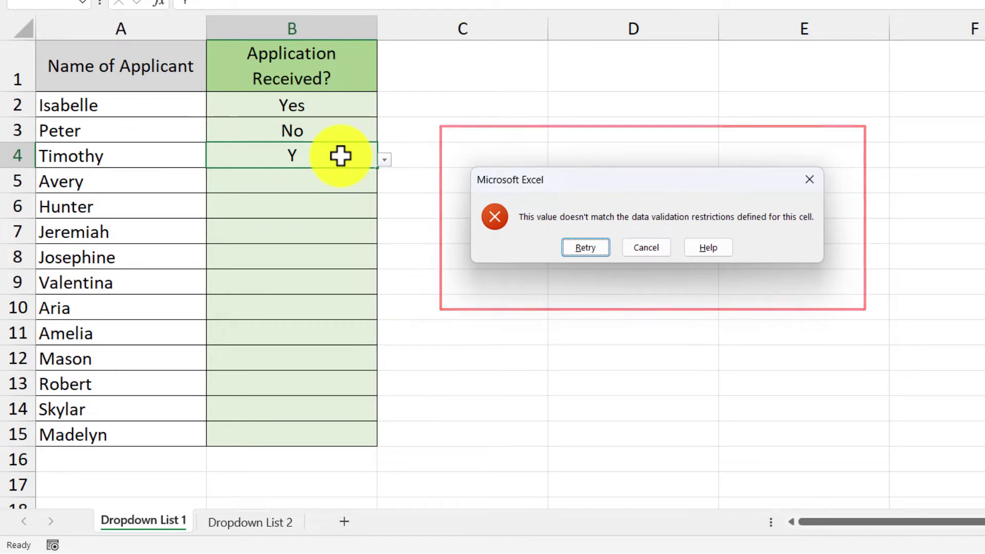
left_click(647, 247)
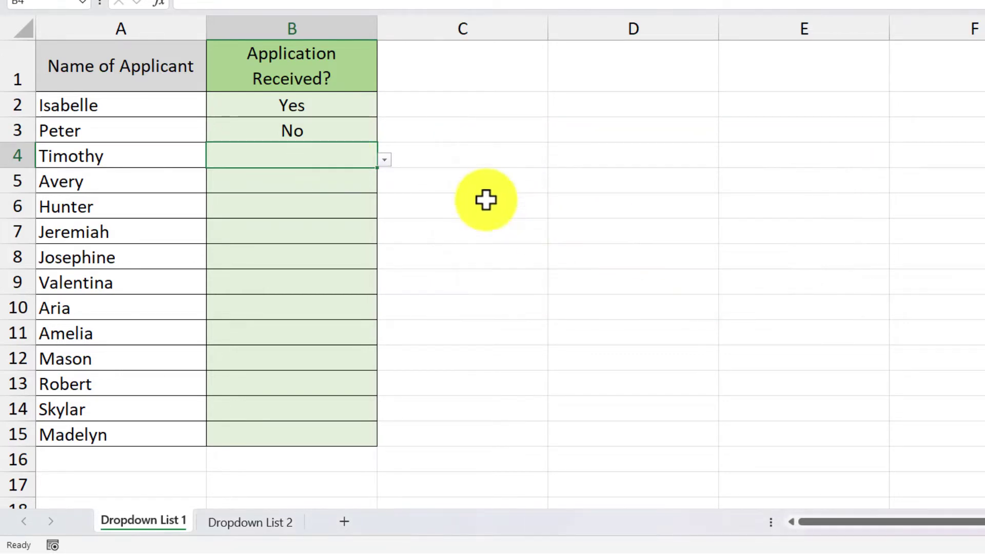
left_click(388, 162)
left_click(368, 177)
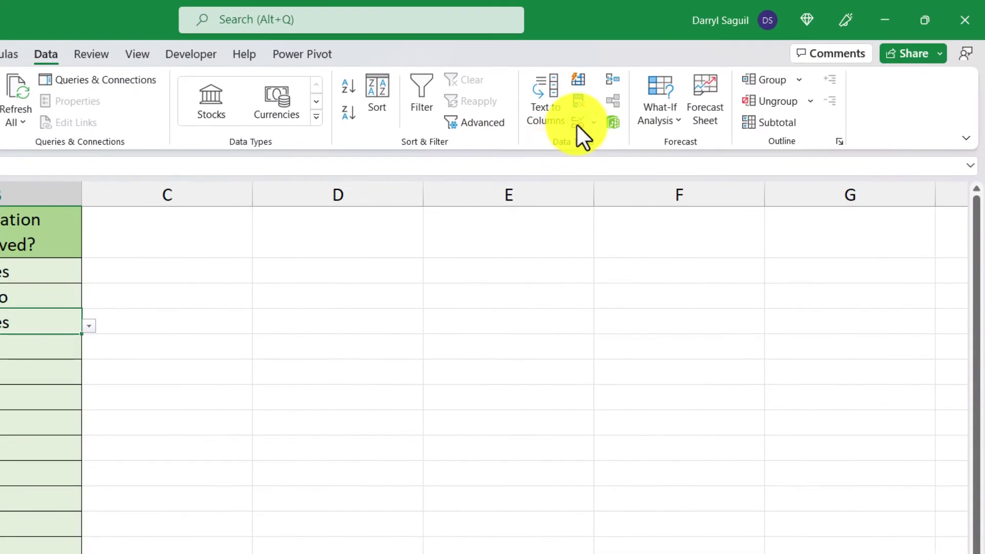
Add the input message 'Select Yes or No' reading 'Select Yes if received, and No if not.'
left_click(715, 45)
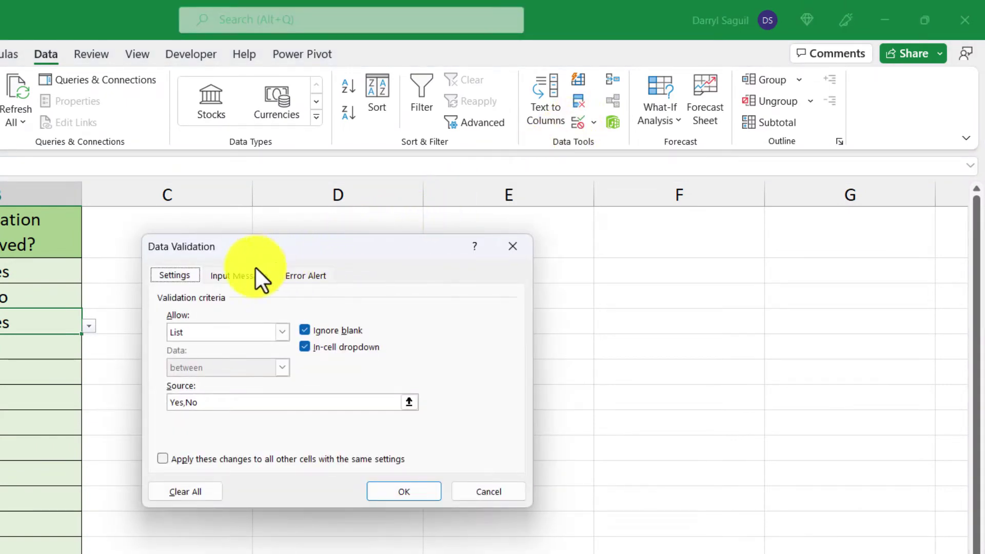
left_click(236, 273)
left_click(248, 188)
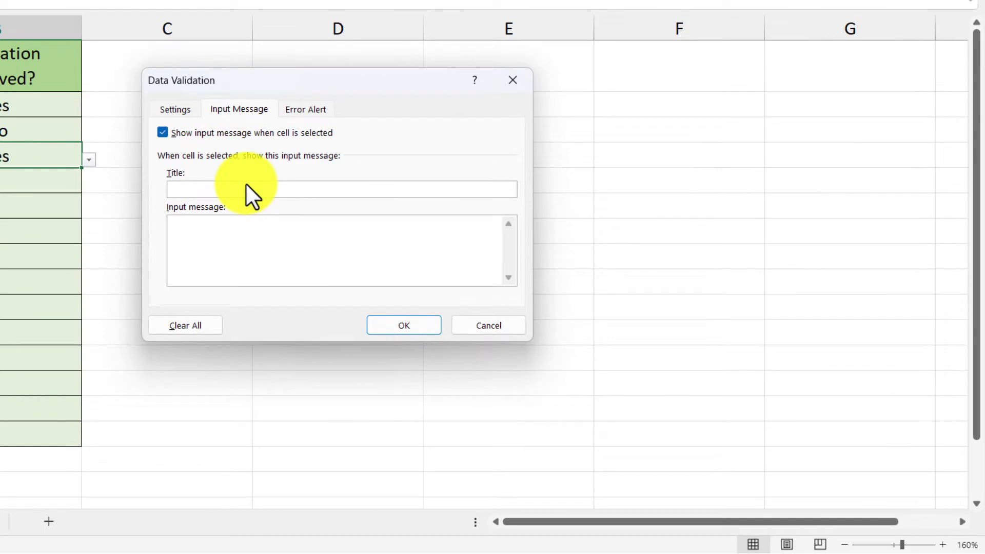
type("Selec")
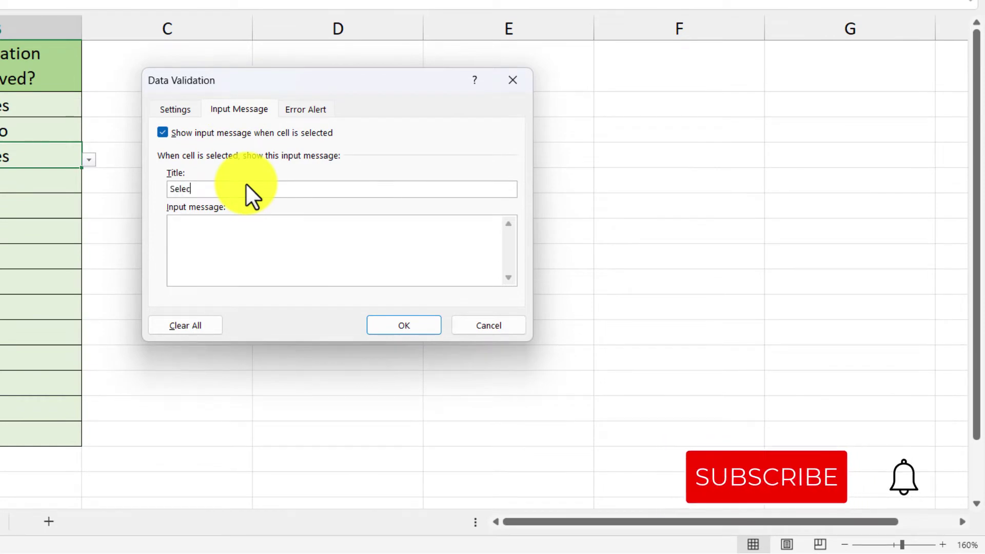
type("t Yes or No")
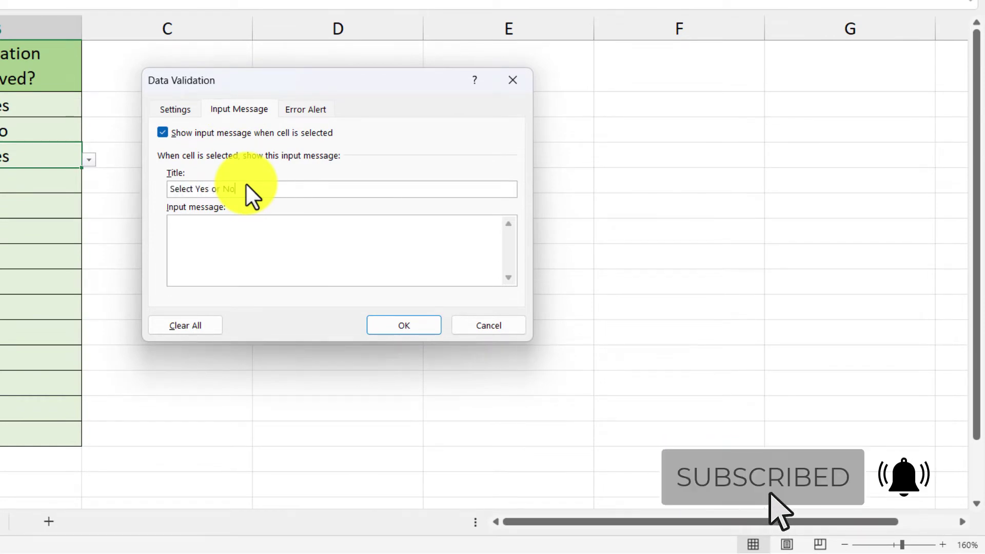
left_click(252, 227)
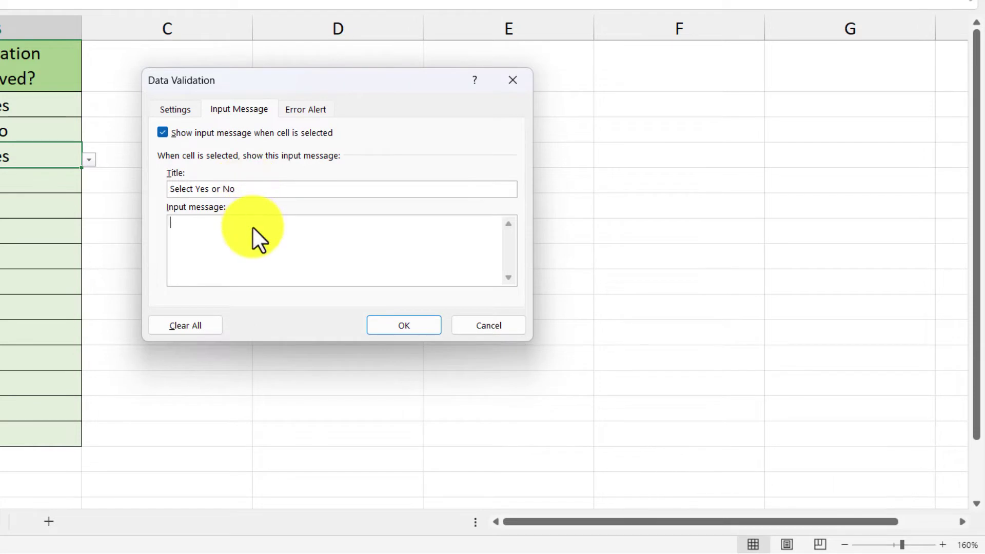
type("Select Yes if received, and No if not.")
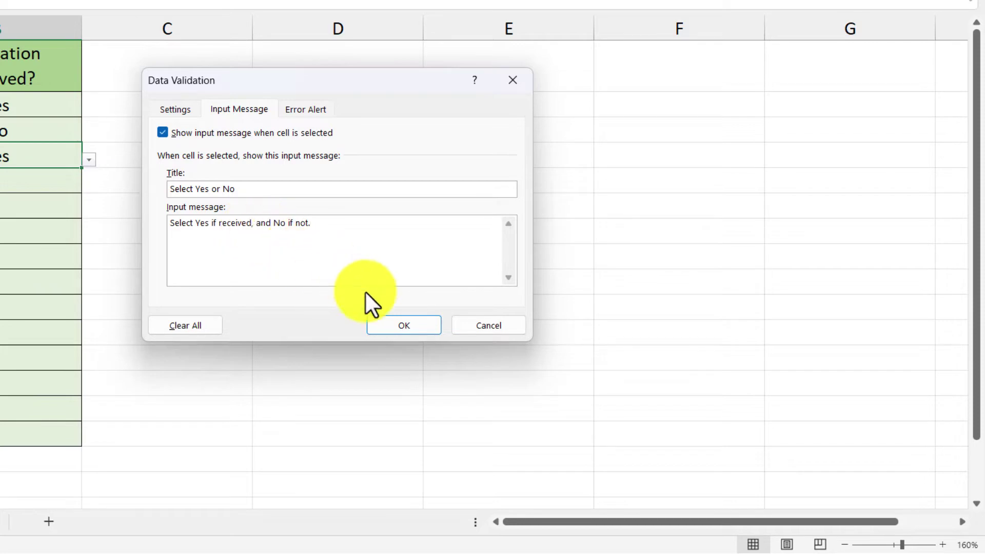
left_click(405, 323)
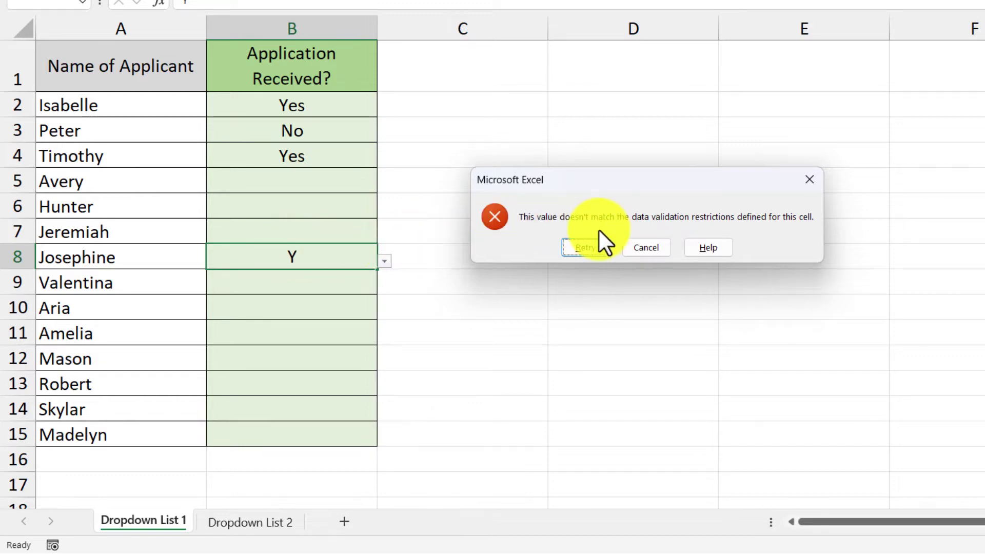
Discard the B8 entry and set a Stop alert 'Error': 'You did not select Yes or No'
left_click(650, 246)
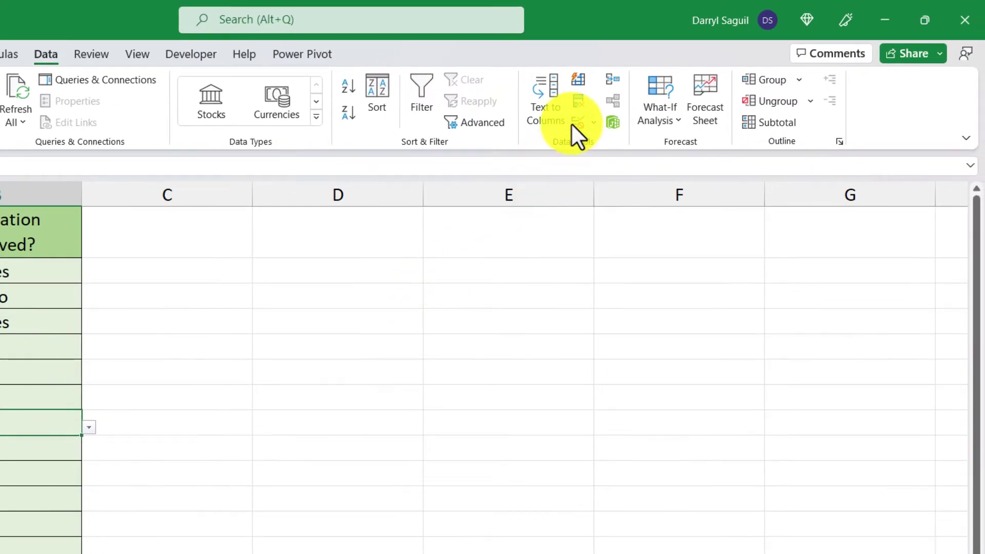
left_click(575, 123)
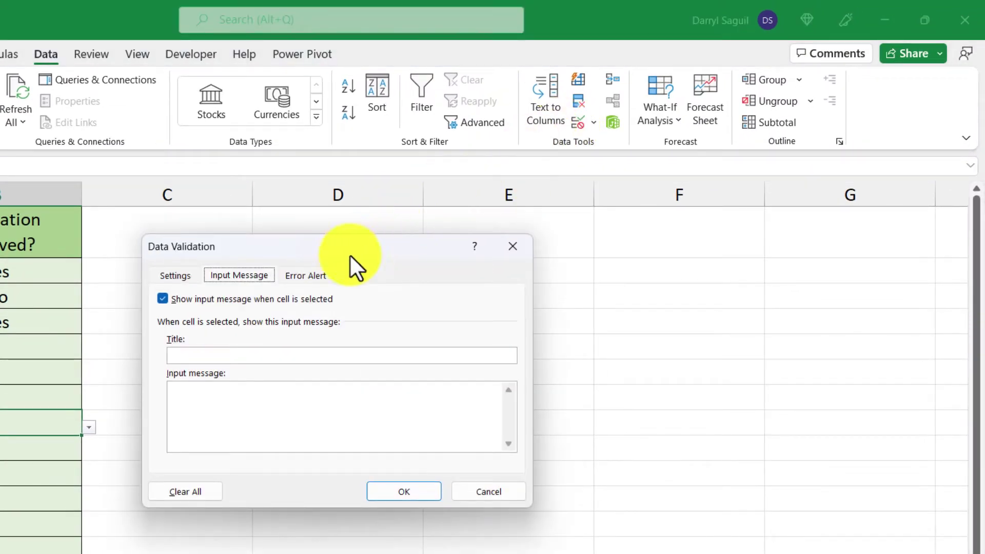
left_click(313, 279)
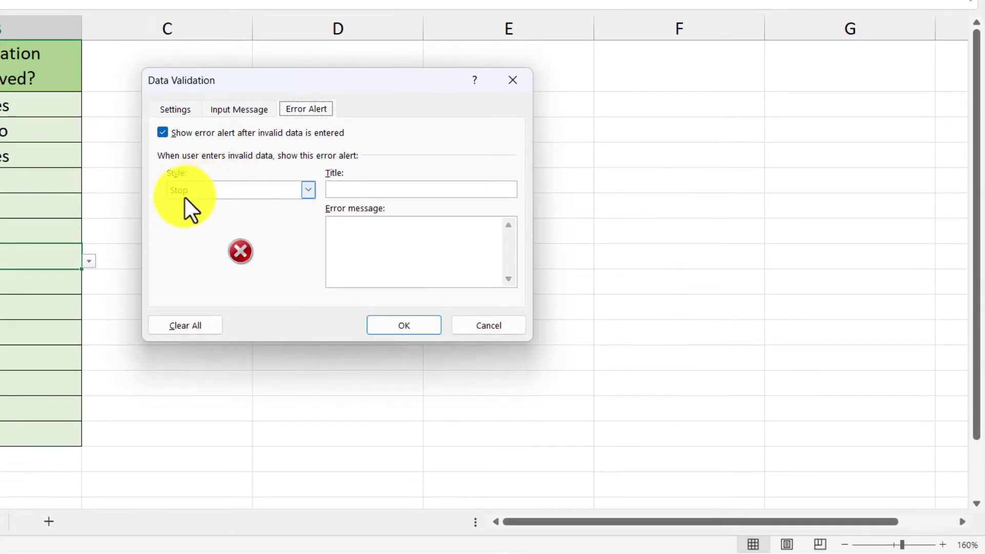
left_click(358, 187)
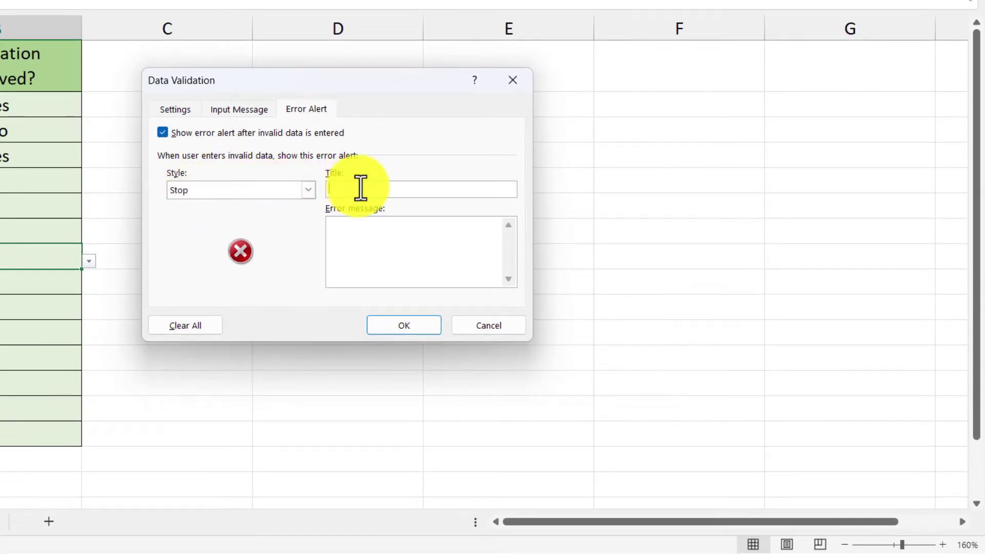
type("Eror")
key("Left")
key("Left")
type("r")
left_click(377, 238)
type("You did not sel")
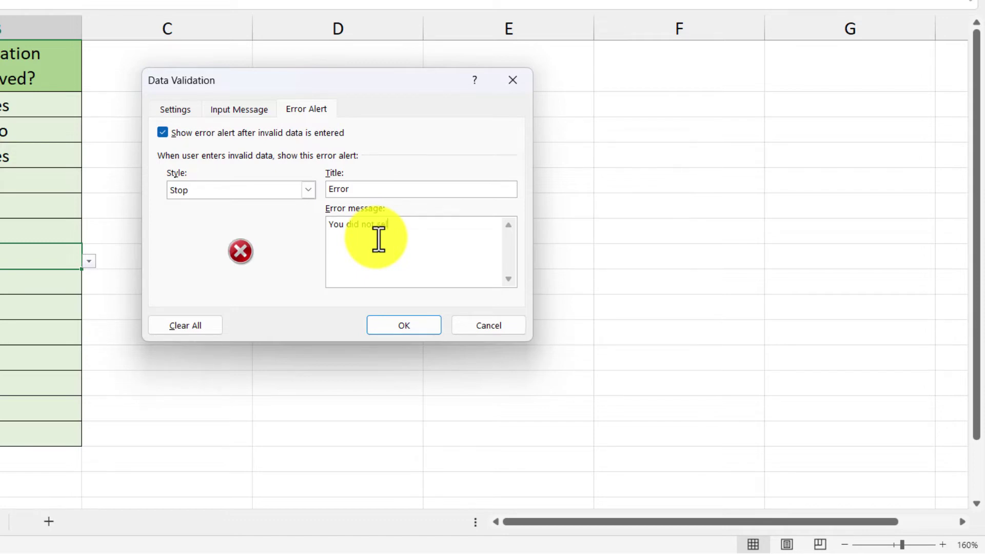
type("ect Yes or No")
left_click(412, 322)
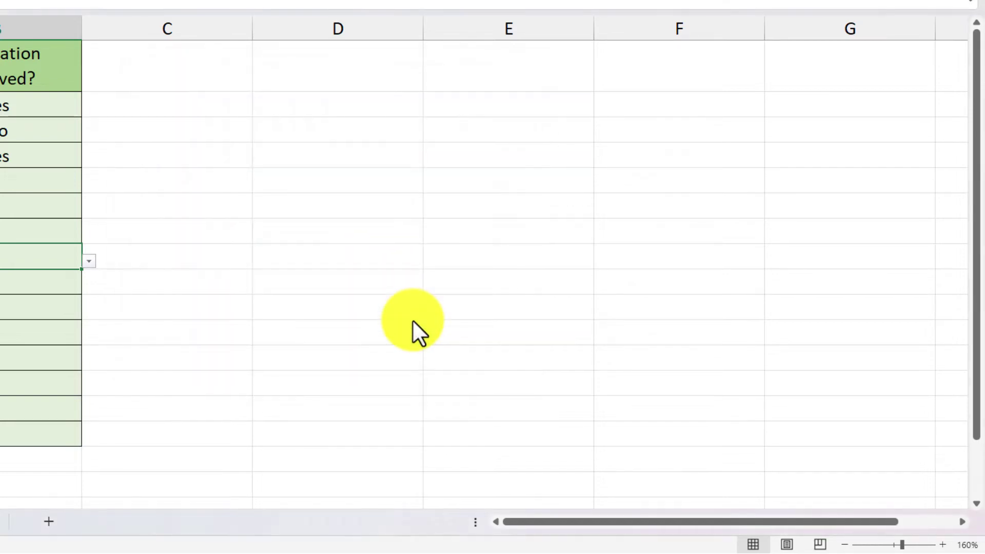
Enter Y in B8 to trigger the custom 'You did not select Yes or No' alert
type("Y")
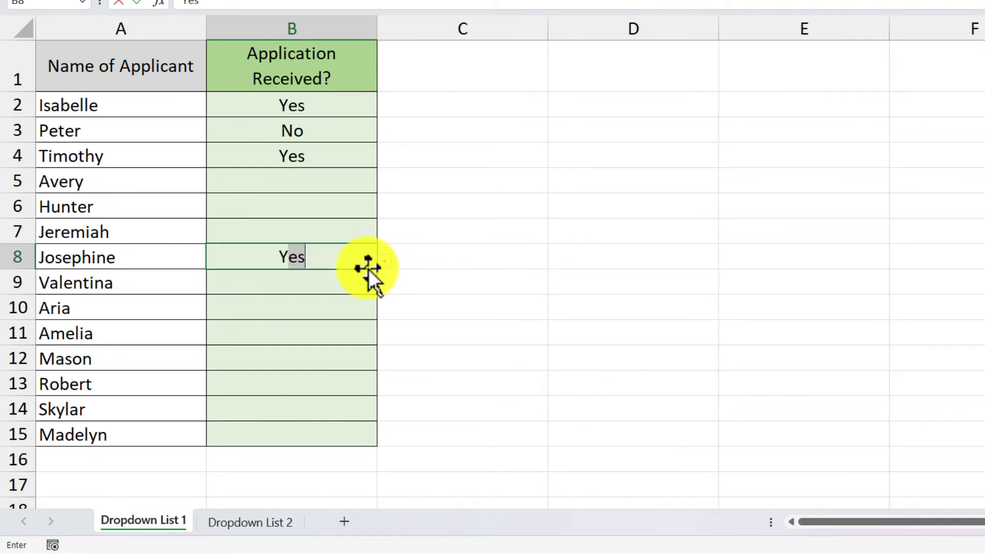
key("Delete")
key("Return")
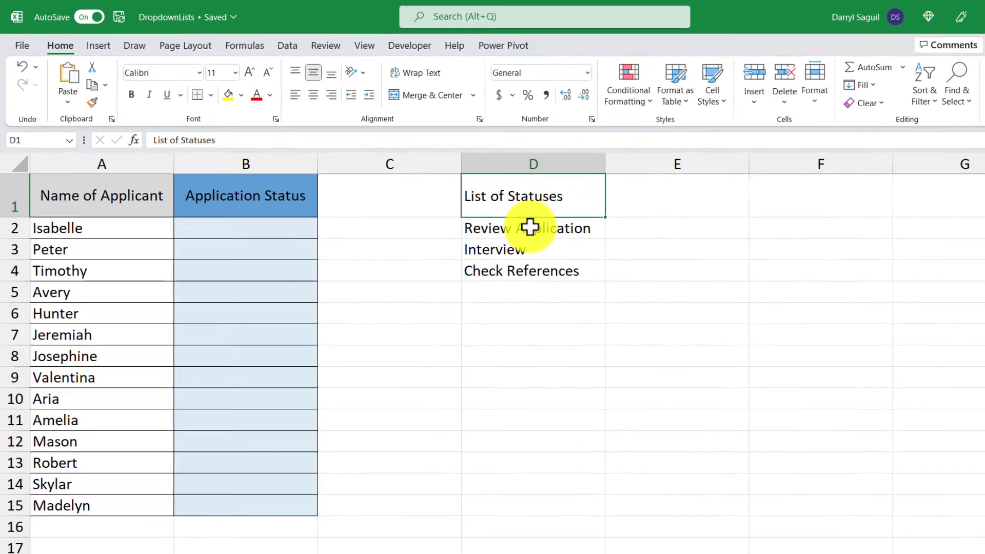
Insert a table over the status list D1:D4 with 'My table has headers' checked
left_click(530, 227)
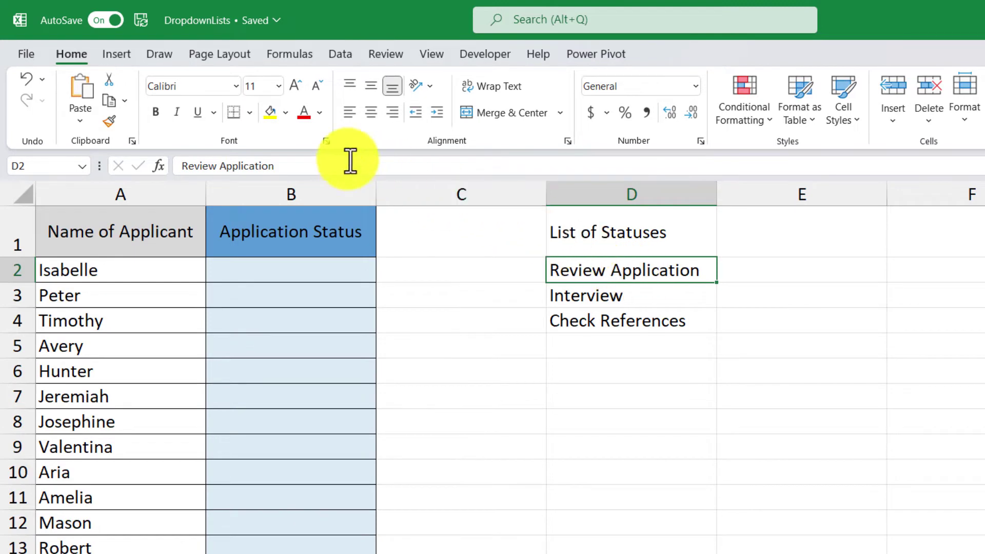
left_click(119, 58)
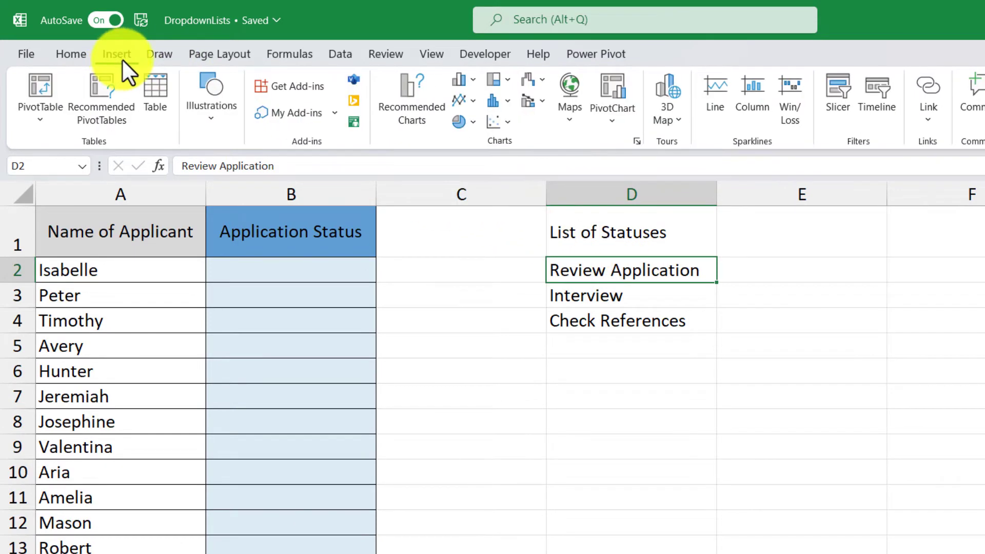
left_click(160, 104)
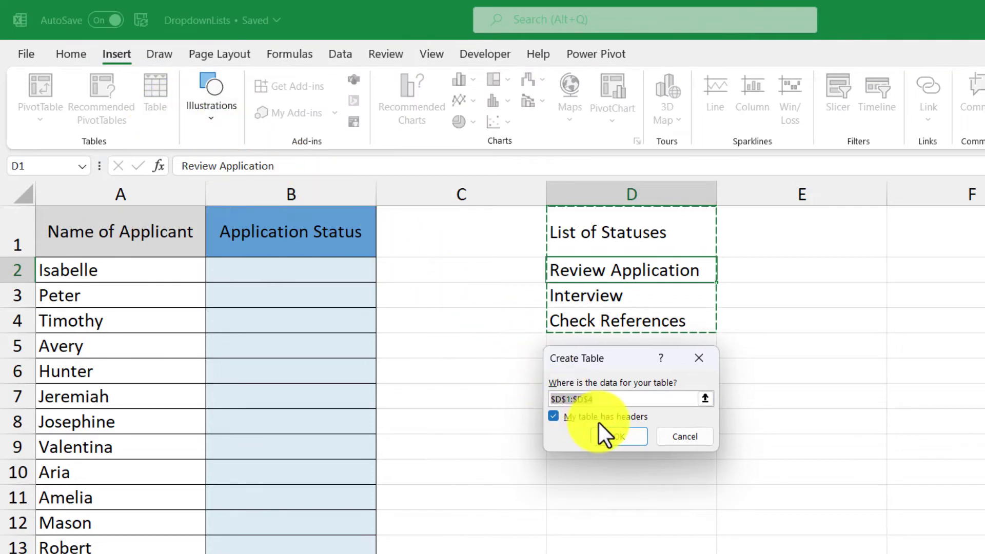
left_click(631, 434)
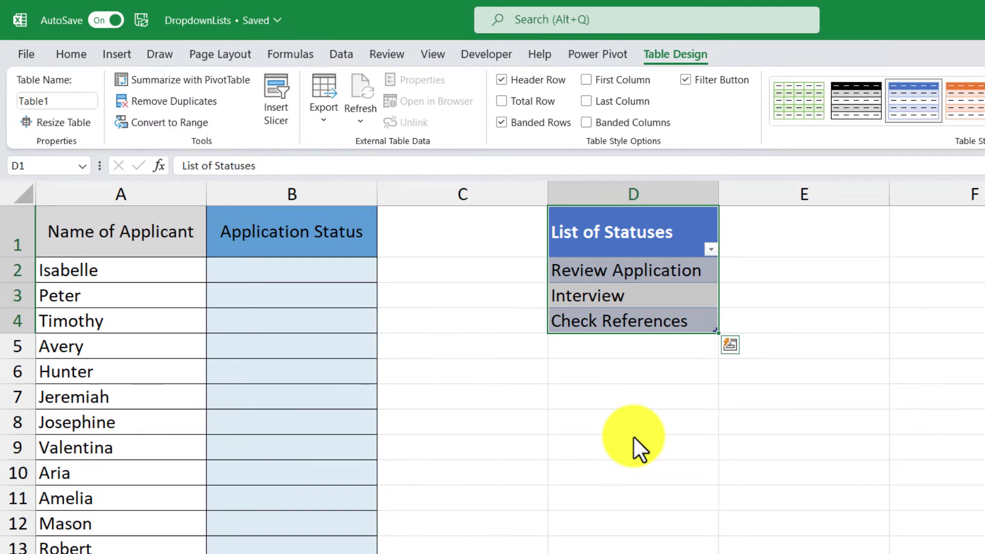
Select the Application Status cells B2 through B15
left_click(633, 436)
left_click(671, 274)
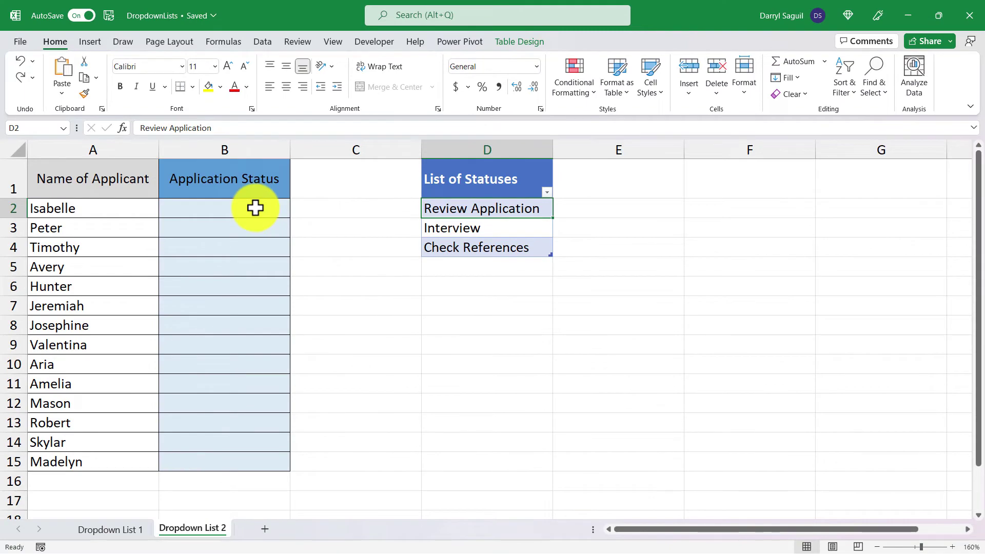
left_click_drag(330, 272, 319, 305)
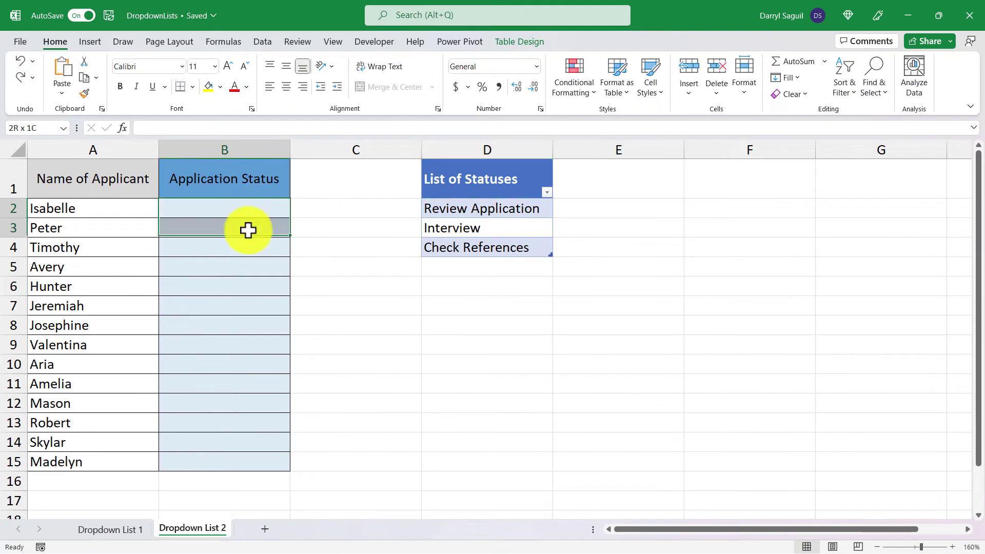
left_click_drag(246, 236, 239, 460)
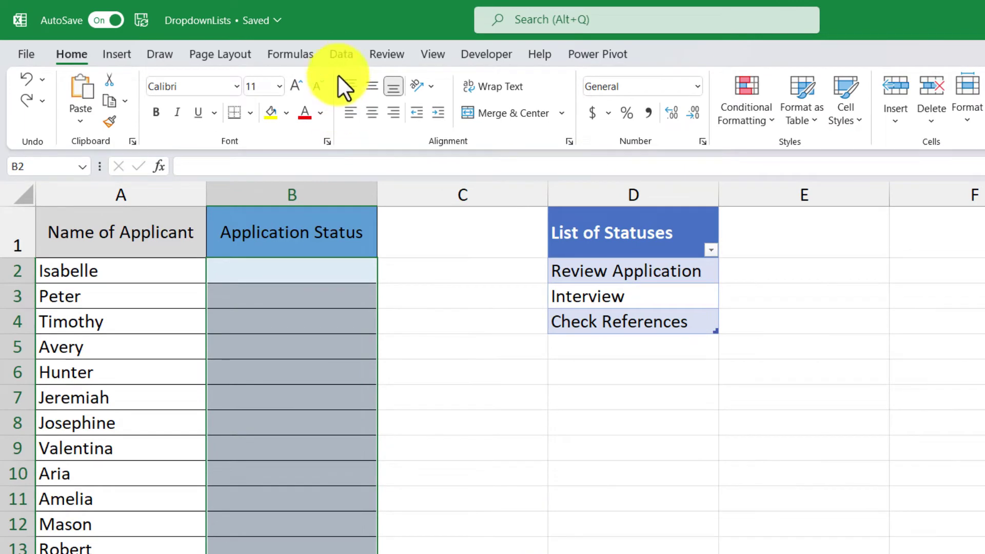
Set their validation to a List sourced from the statuses in =$D$2:$D$4
left_click(343, 56)
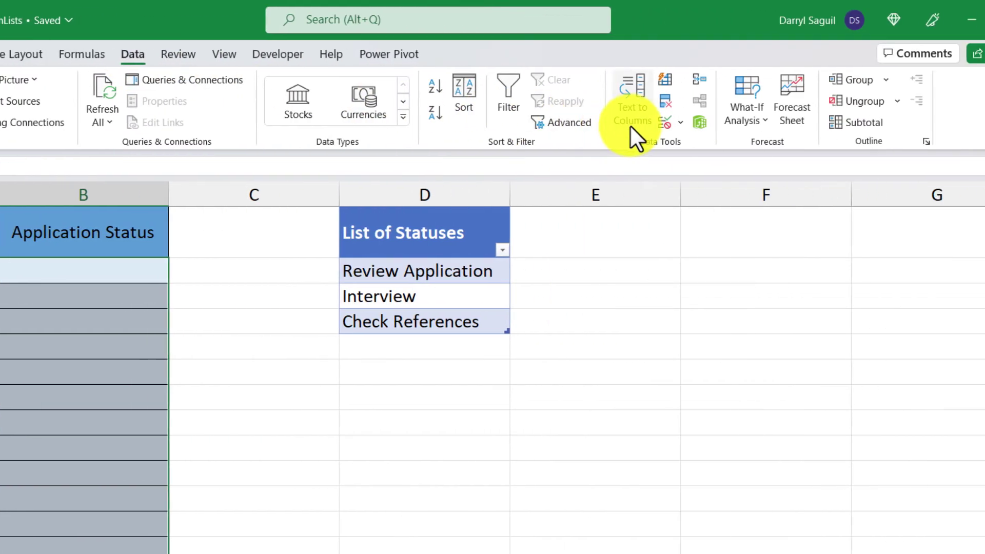
left_click(664, 123)
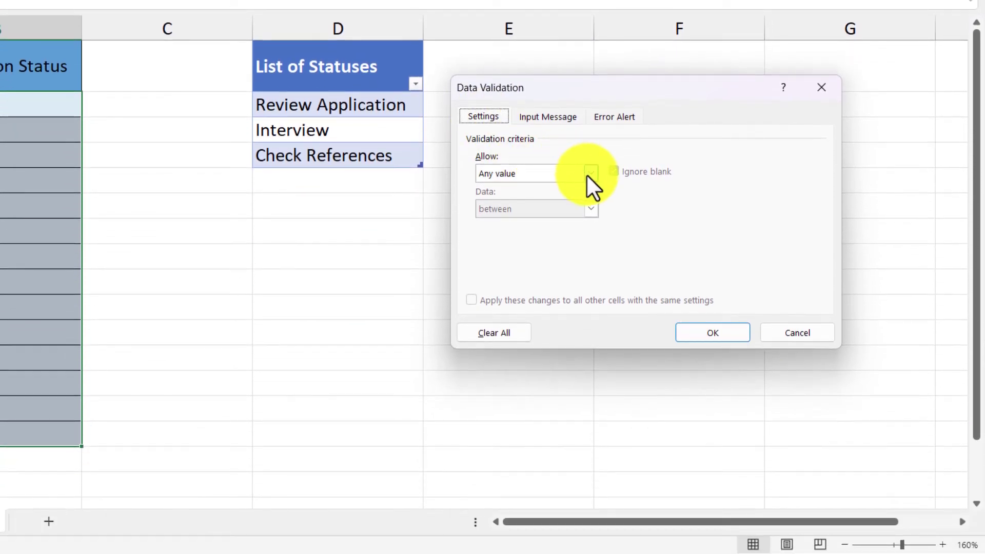
left_click(588, 339)
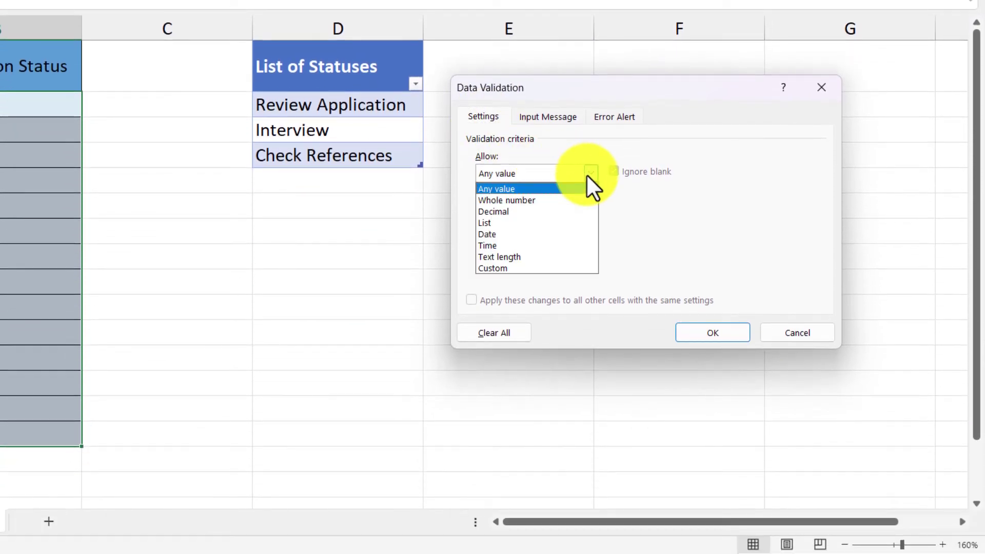
left_click(540, 223)
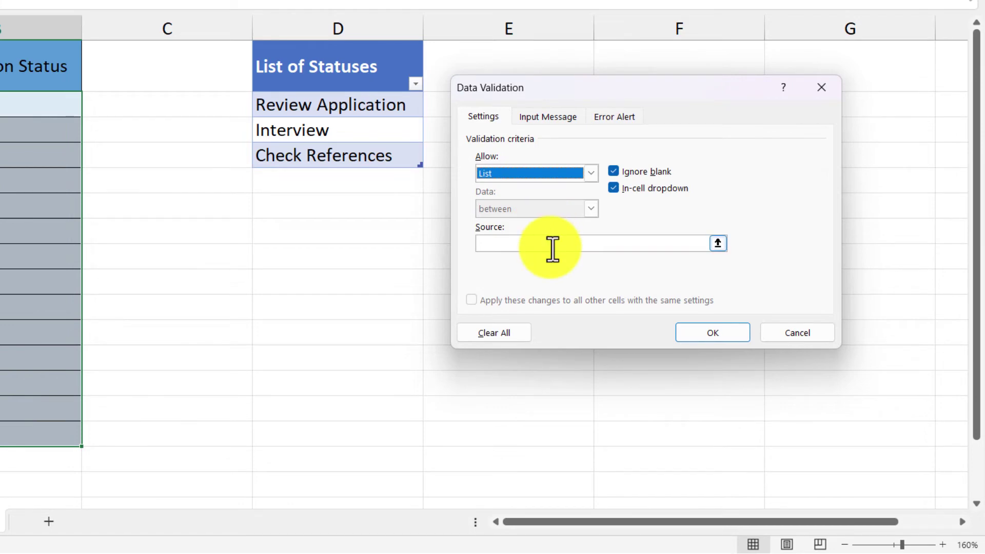
left_click(718, 244)
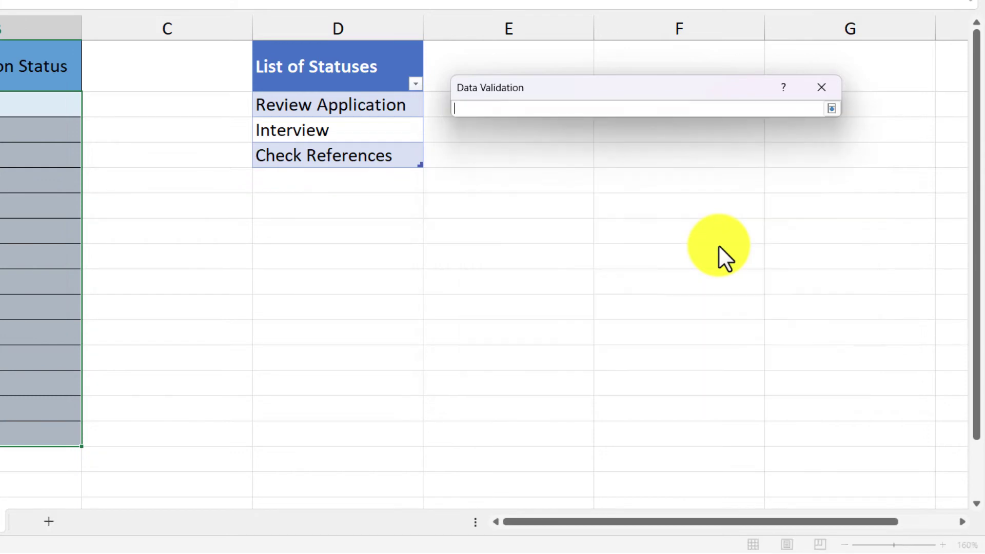
left_click(367, 43)
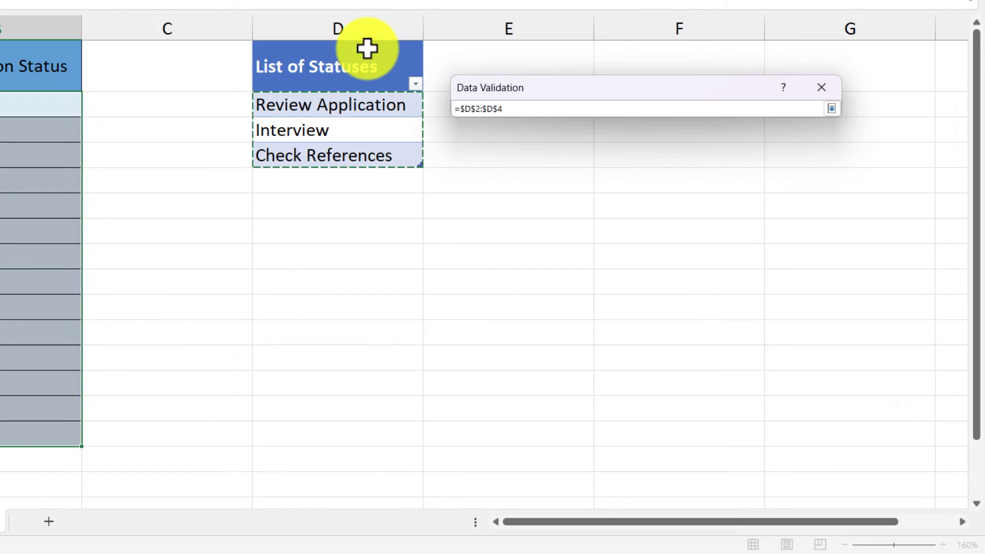
left_click(832, 107)
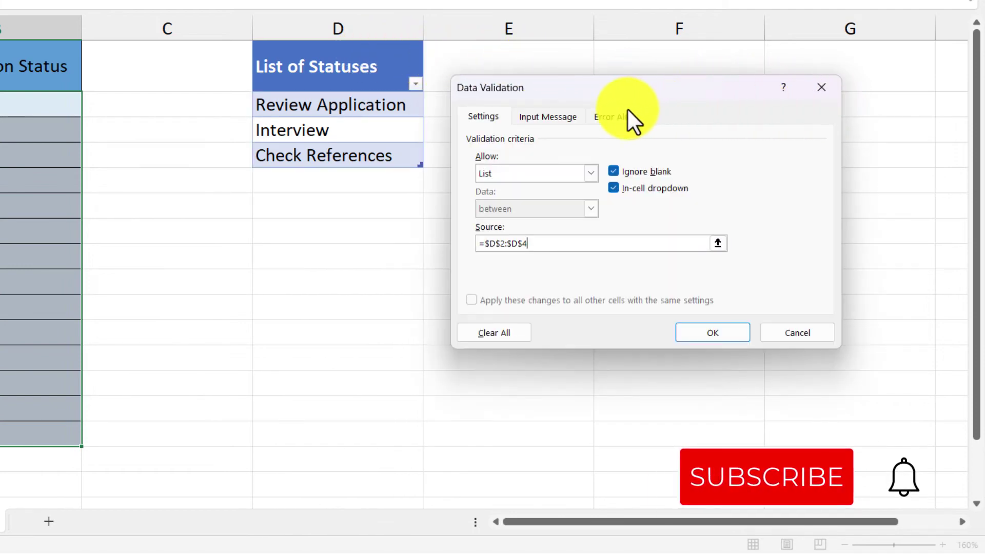
Add the input message titled 'Select a status' with text 'Pick a status'
left_click(536, 116)
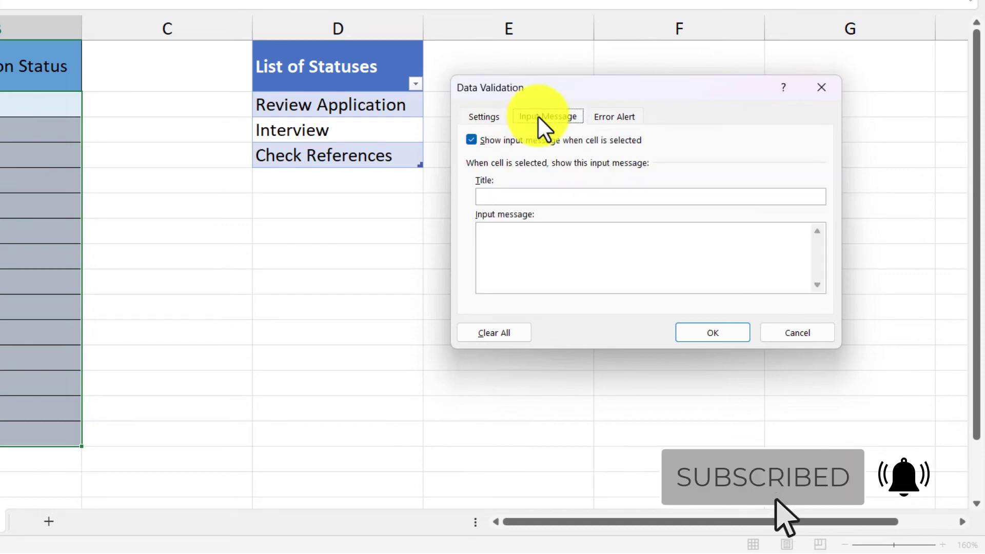
left_click(566, 192)
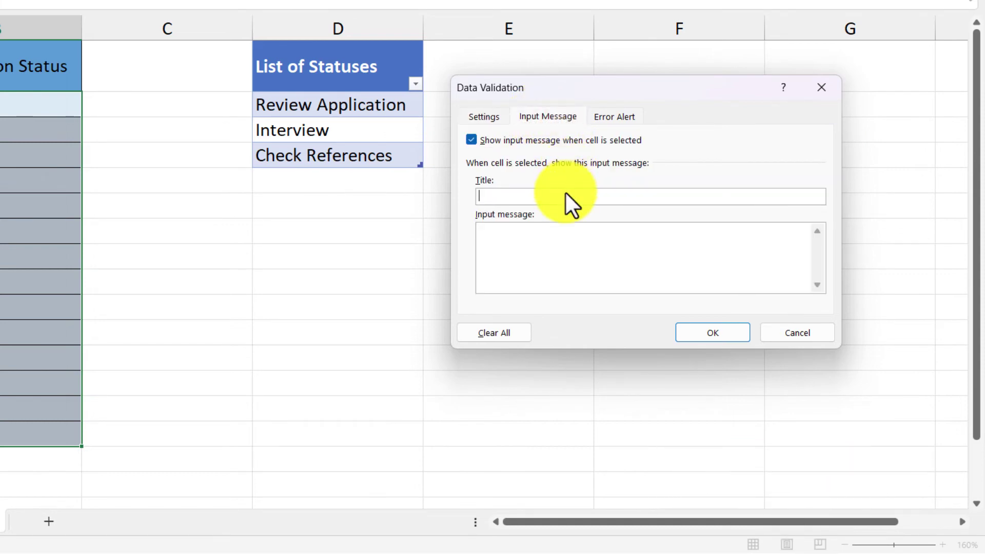
type("Select a status")
left_click(576, 248)
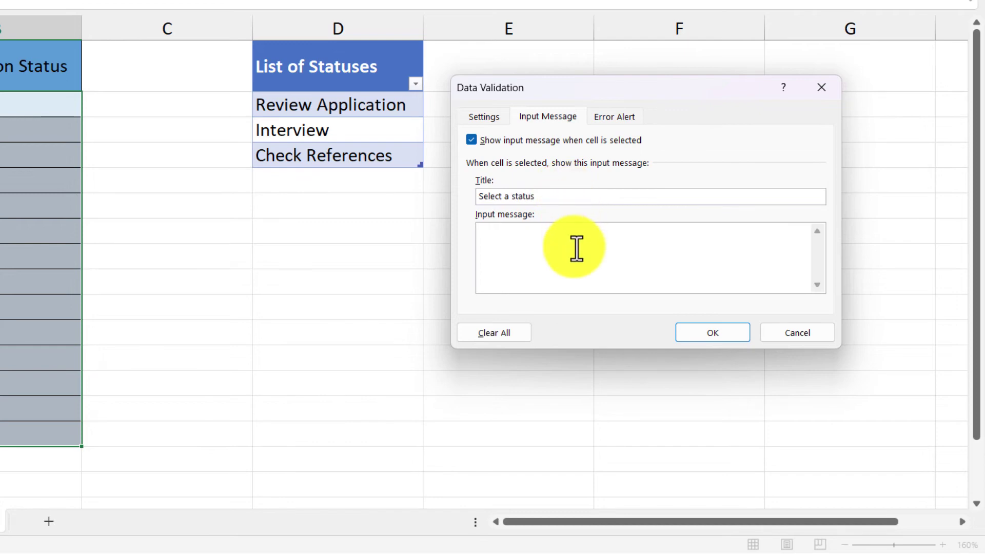
type("Pick a status")
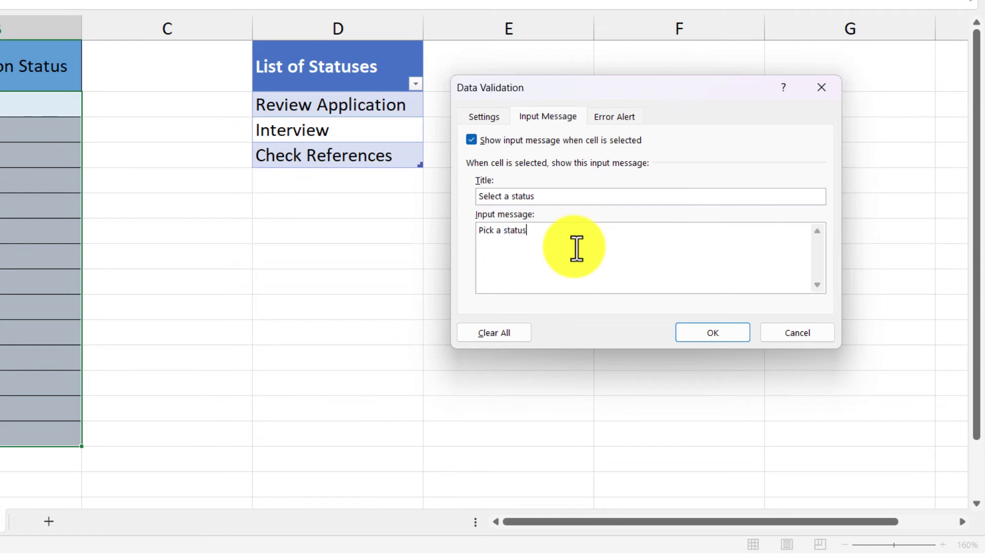
Set the Stop alert to 'Error': 'Invalid Selection' and apply the validation
left_click(614, 118)
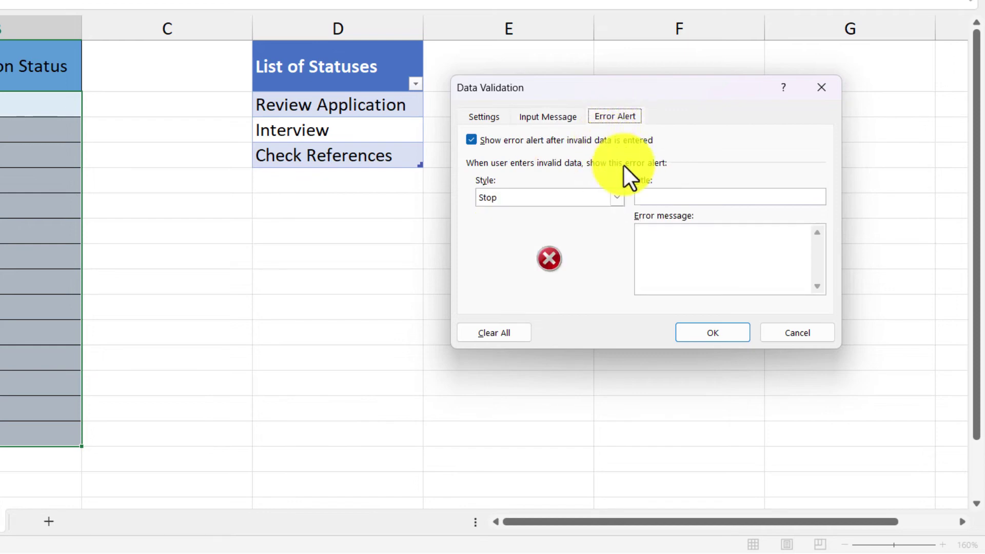
left_click(657, 196)
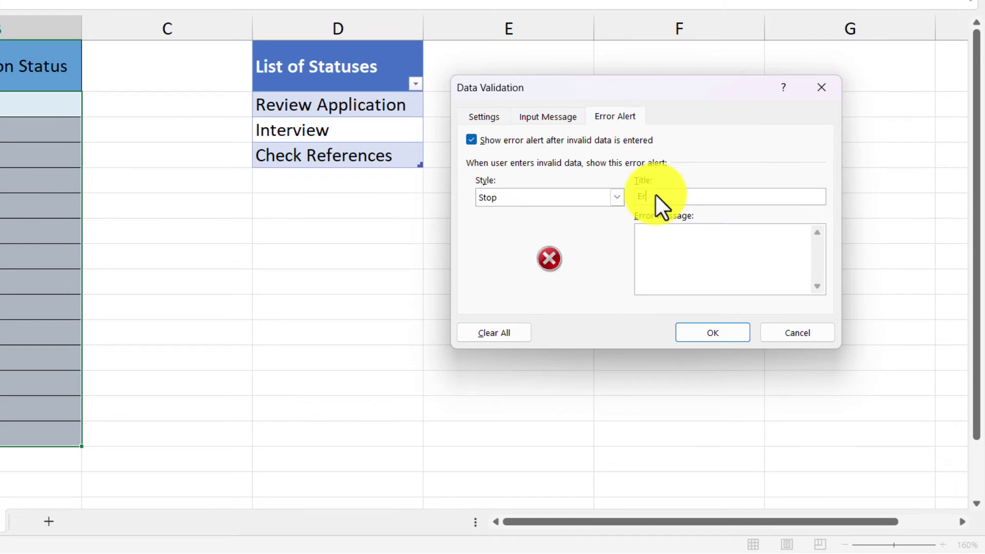
type("Error")
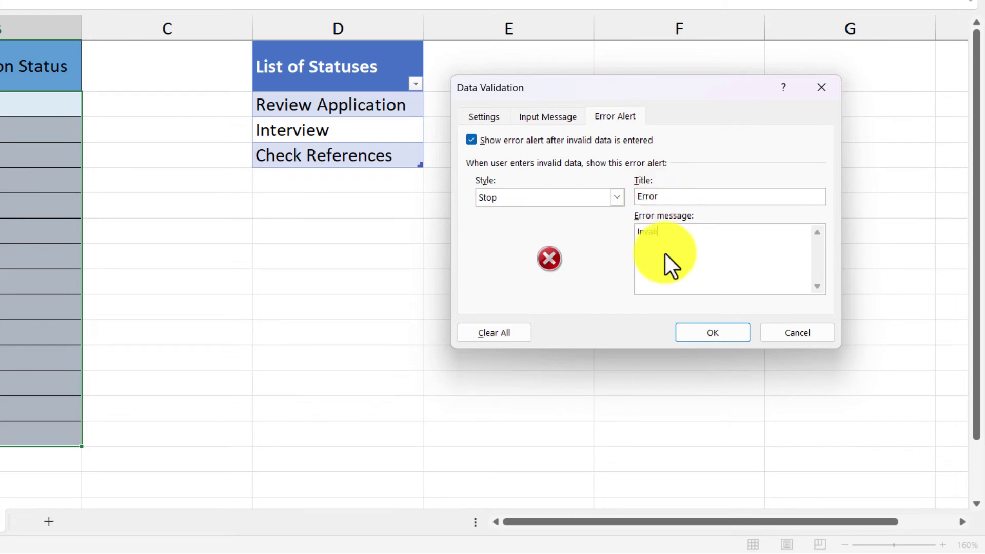
type("ction")
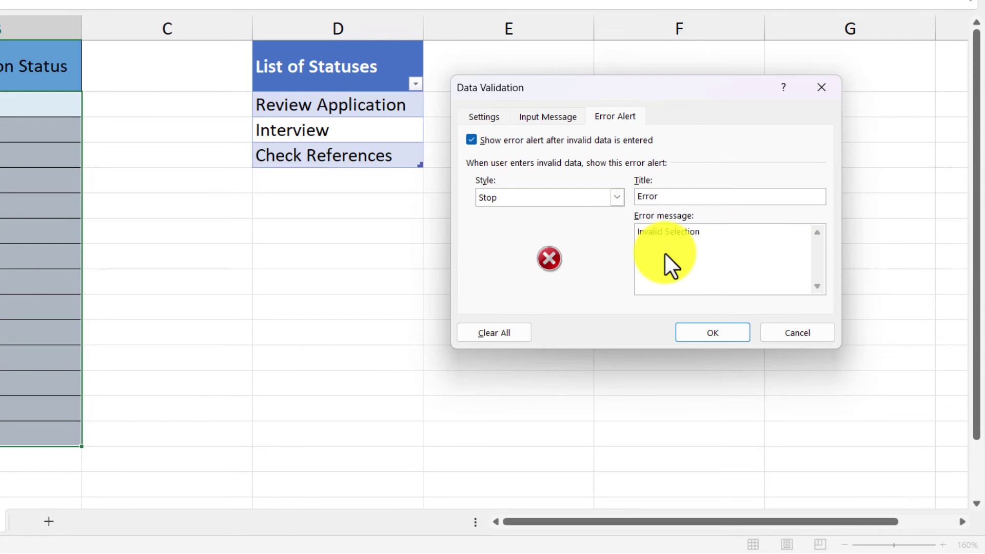
left_click(687, 330)
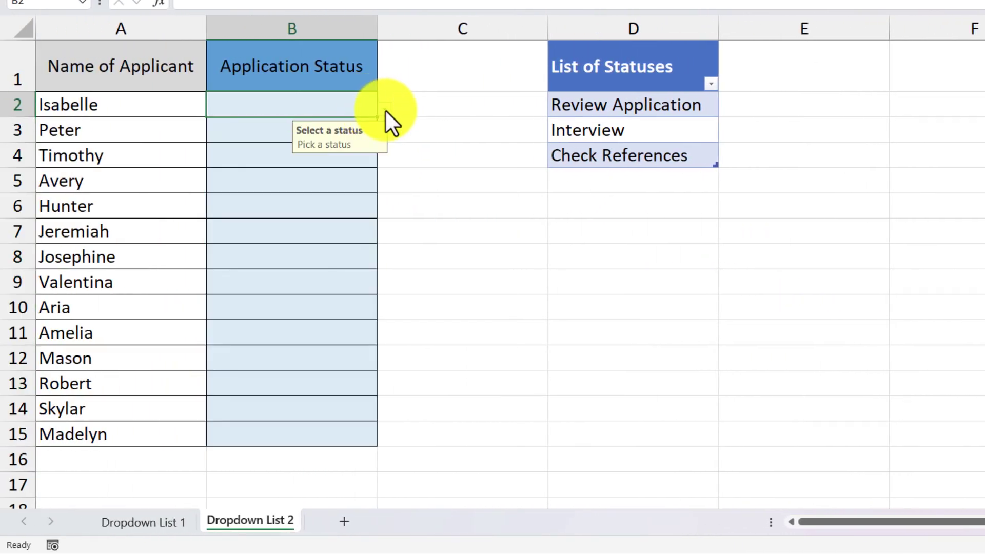
Choose Review Application for B2 and Check References for B3 from their dropdowns
left_click(386, 110)
left_click(375, 125)
left_click(287, 131)
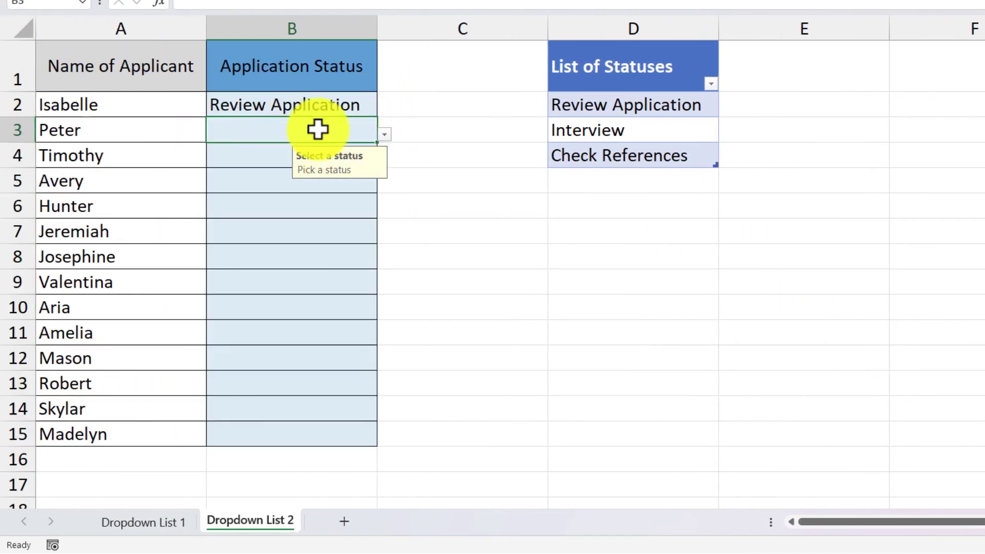
left_click(384, 135)
left_click(378, 186)
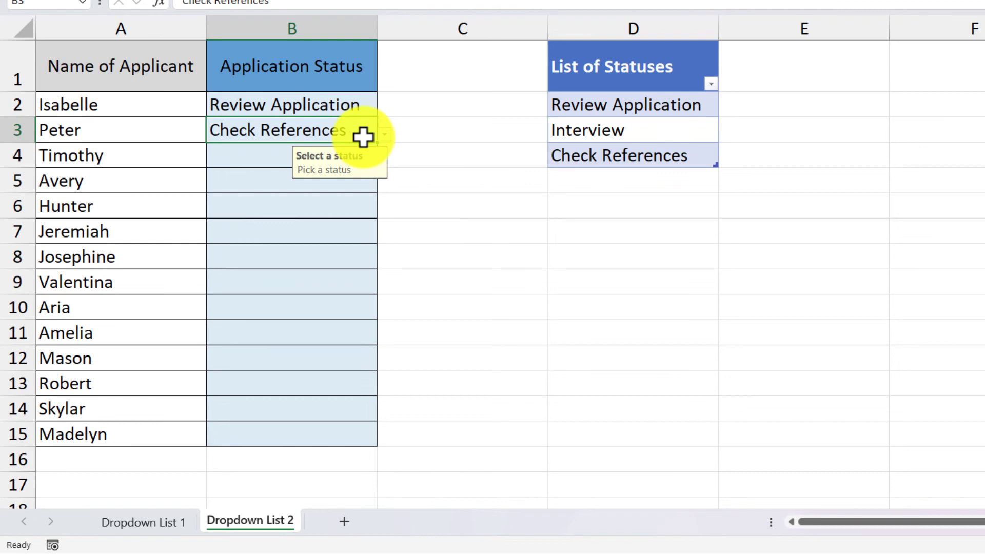
Enter 'Make an Offer' in D5 to extend the status table
left_click(610, 173)
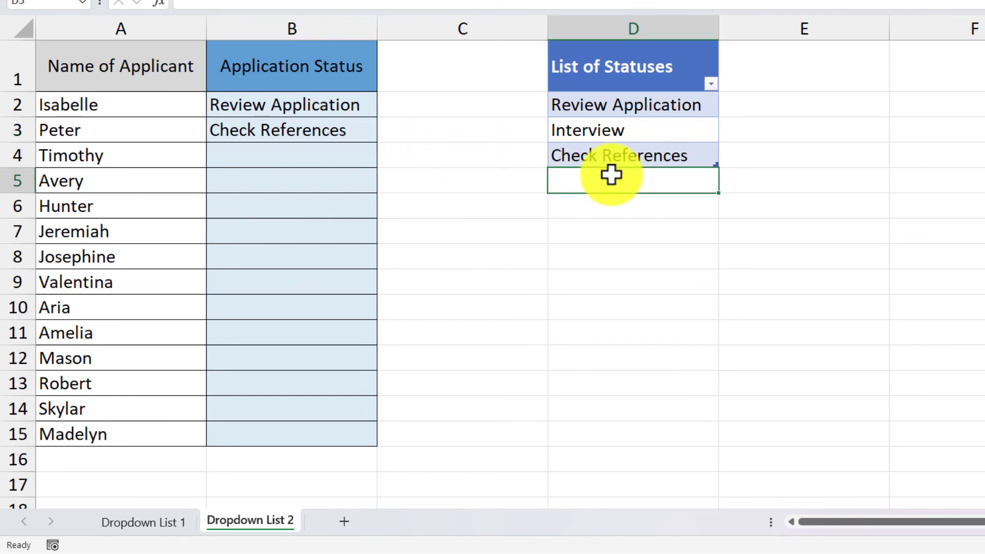
type("Make ")
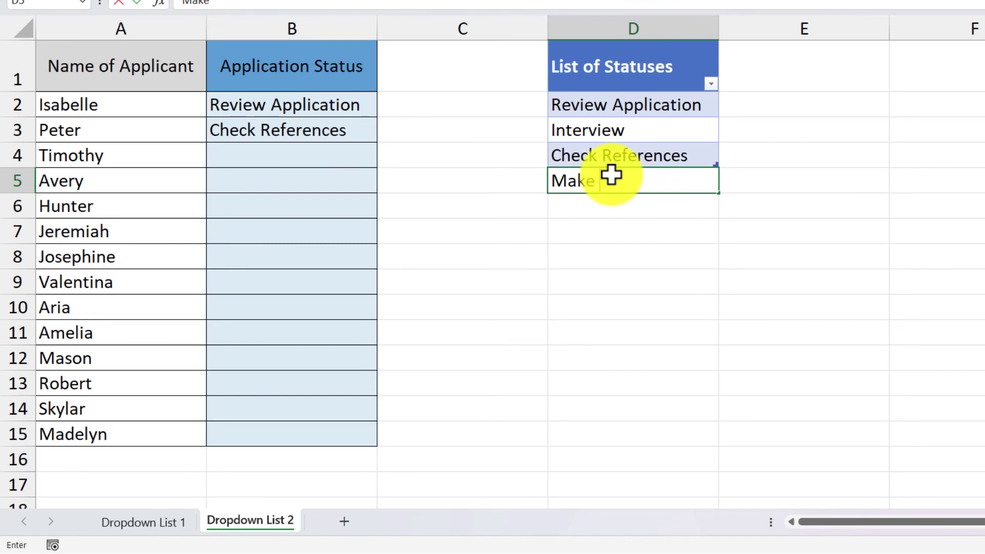
type("an Offer")
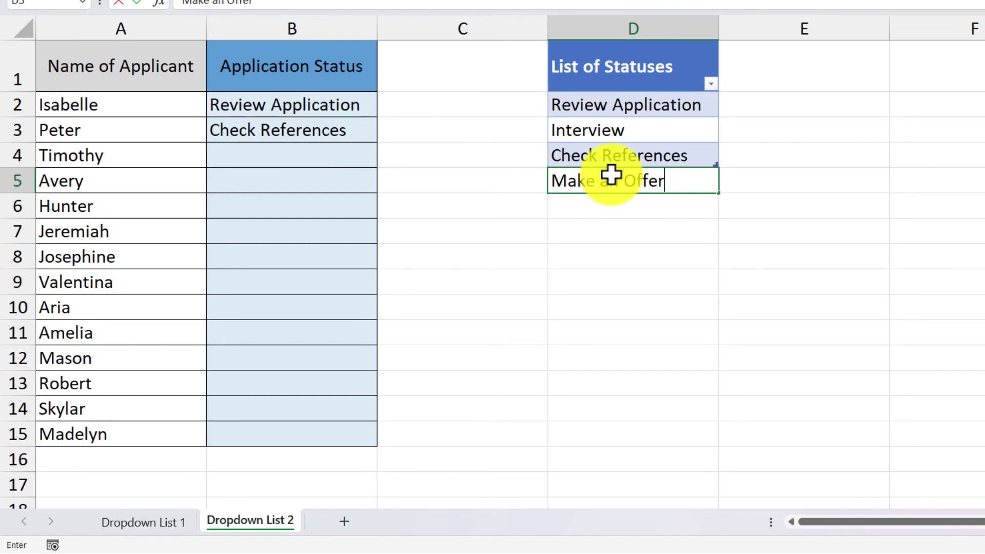
key("Return")
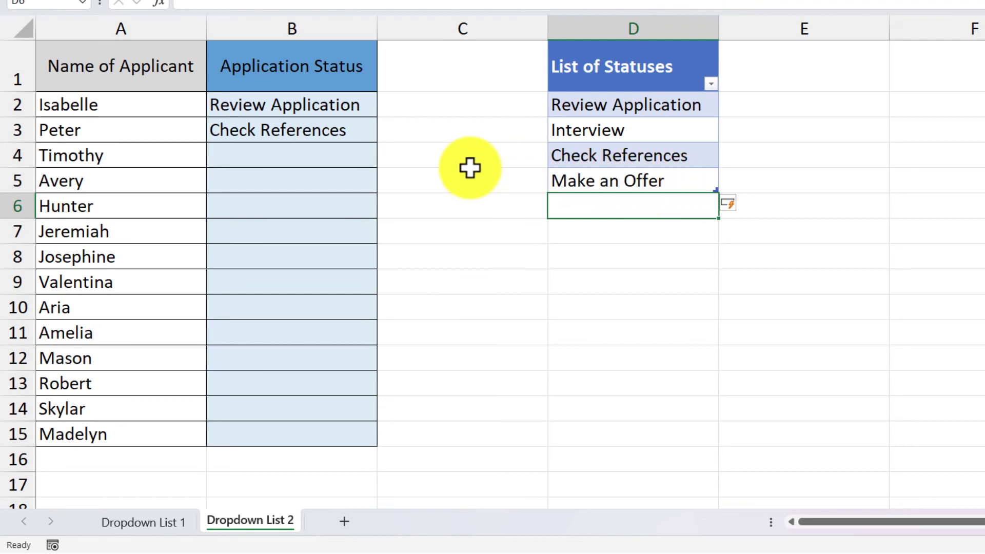
Pick Make an Offer from B4's dropdown
left_click(372, 156)
left_click(384, 159)
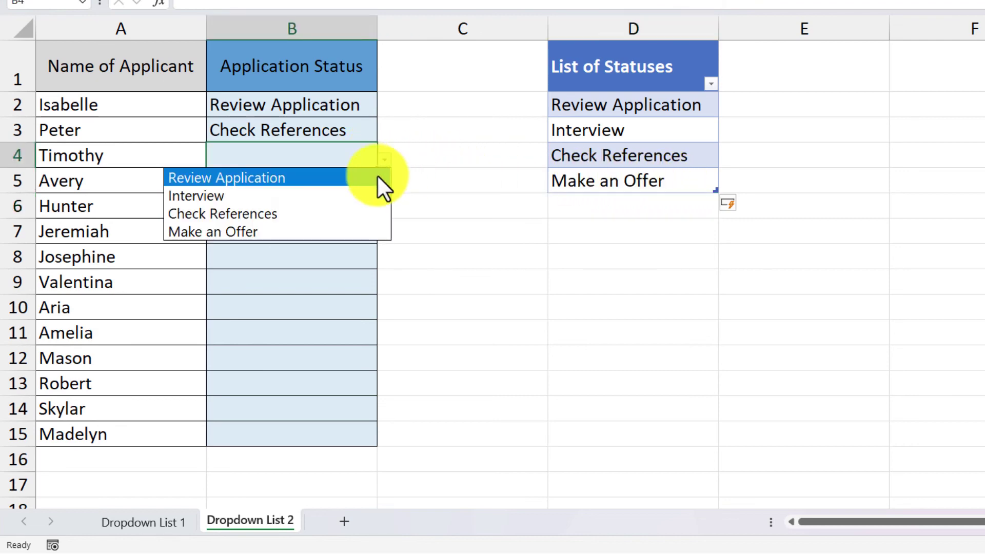
left_click(358, 232)
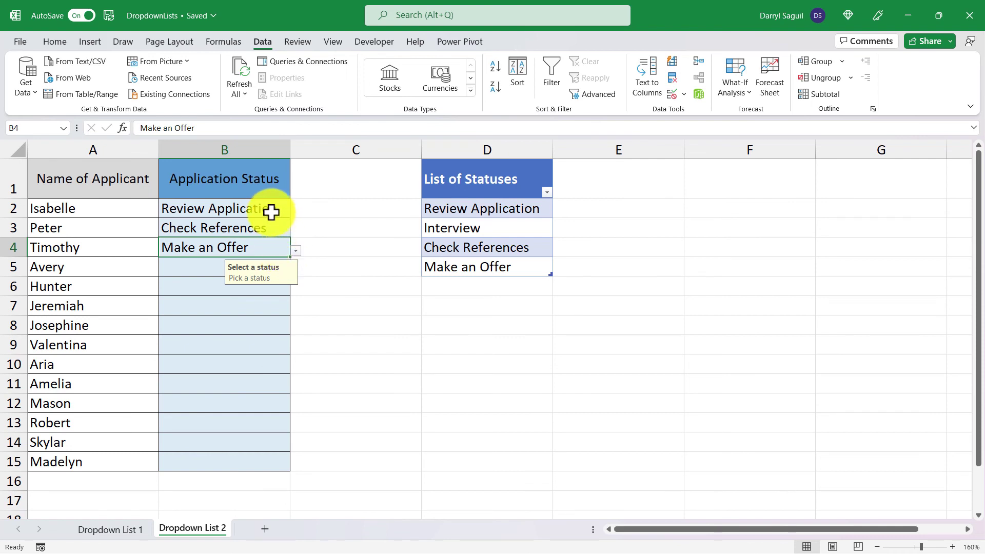
Select the status cells B2:B15 and use Clear All to wipe their validation rules and alert messages
left_click_drag(271, 212, 260, 457)
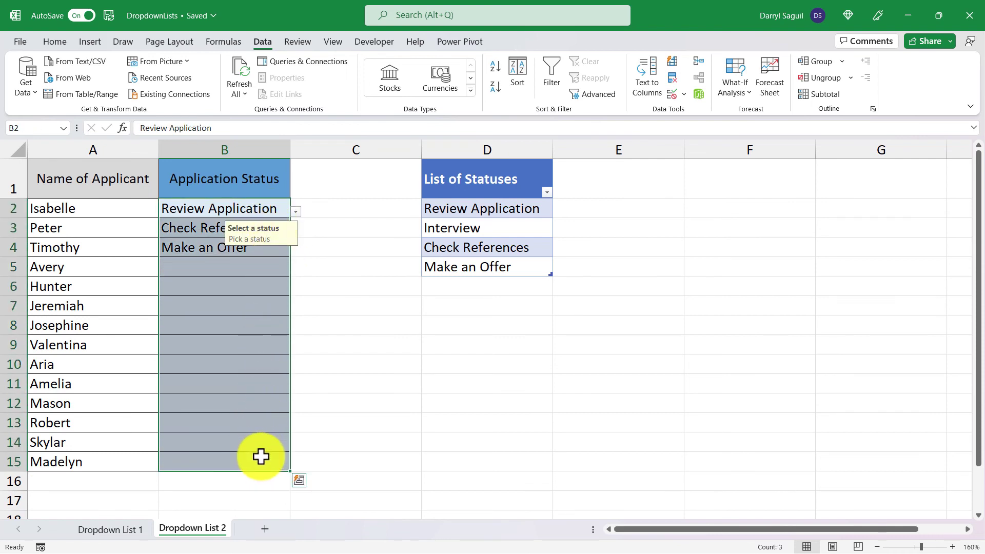
left_click(675, 94)
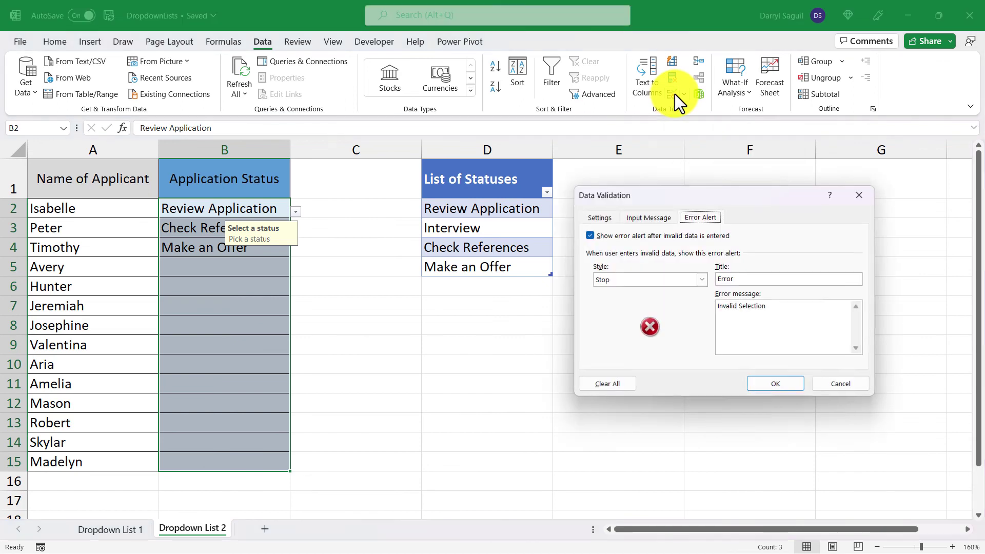
left_click(614, 384)
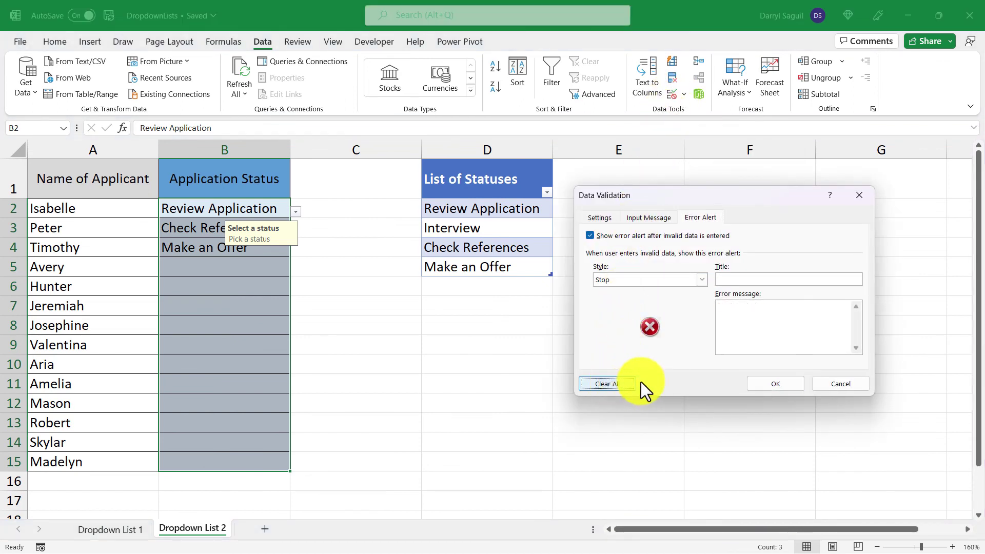